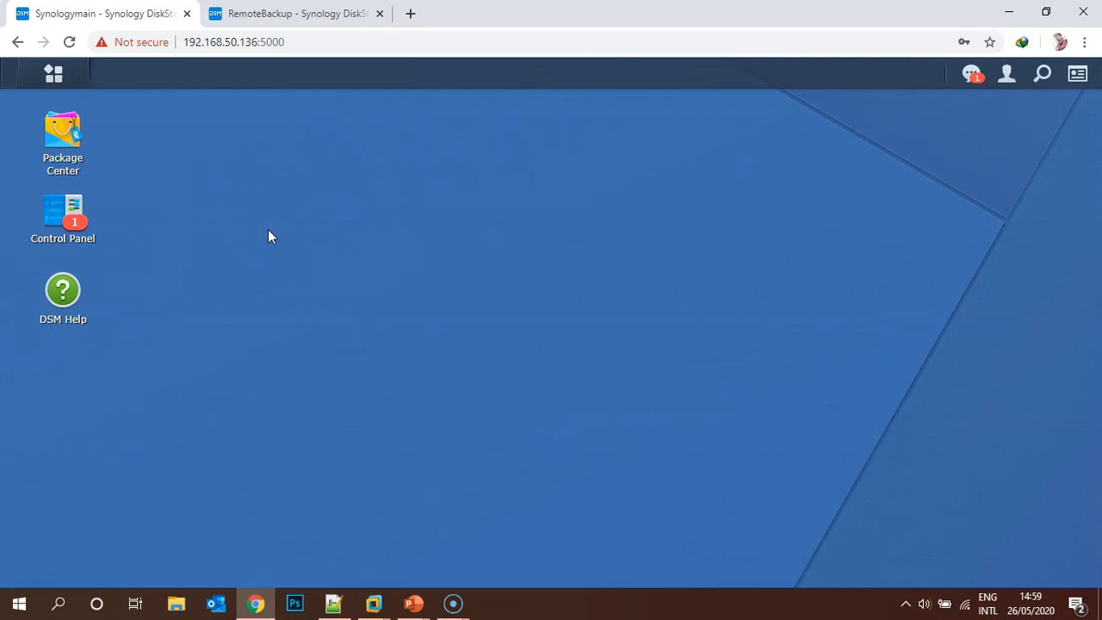
Step: Search Package Center on the Synologymain NAS for hyperbackup
{"action": "left_click", "coordinate": [57, 127]}
{"action": "left_click", "coordinate": [433, 140]}
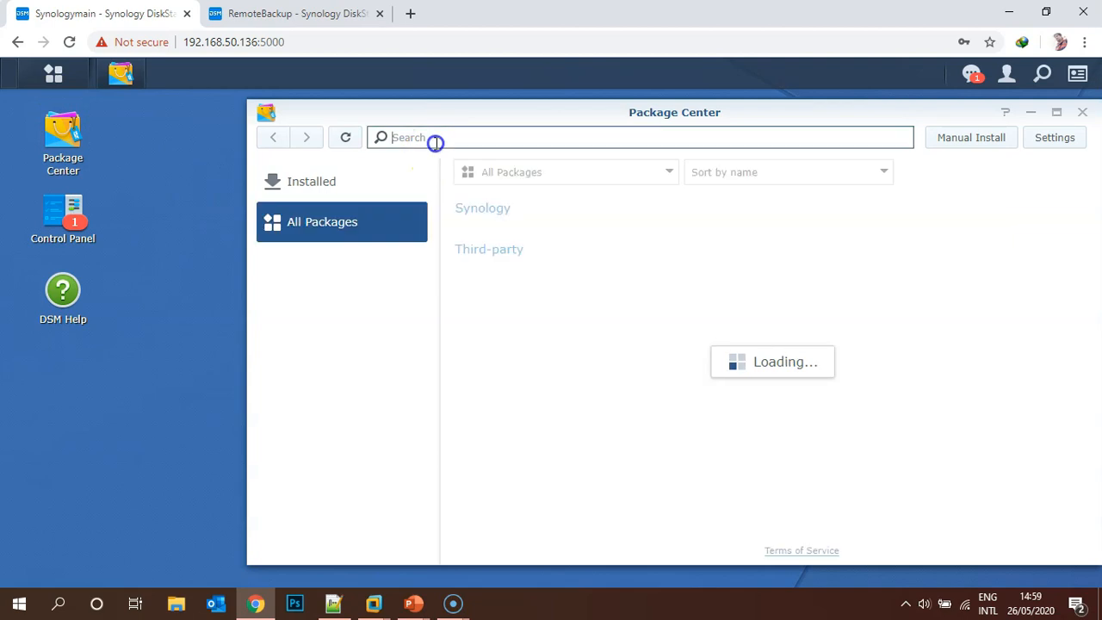
{"action": "type", "text": "hyper"}
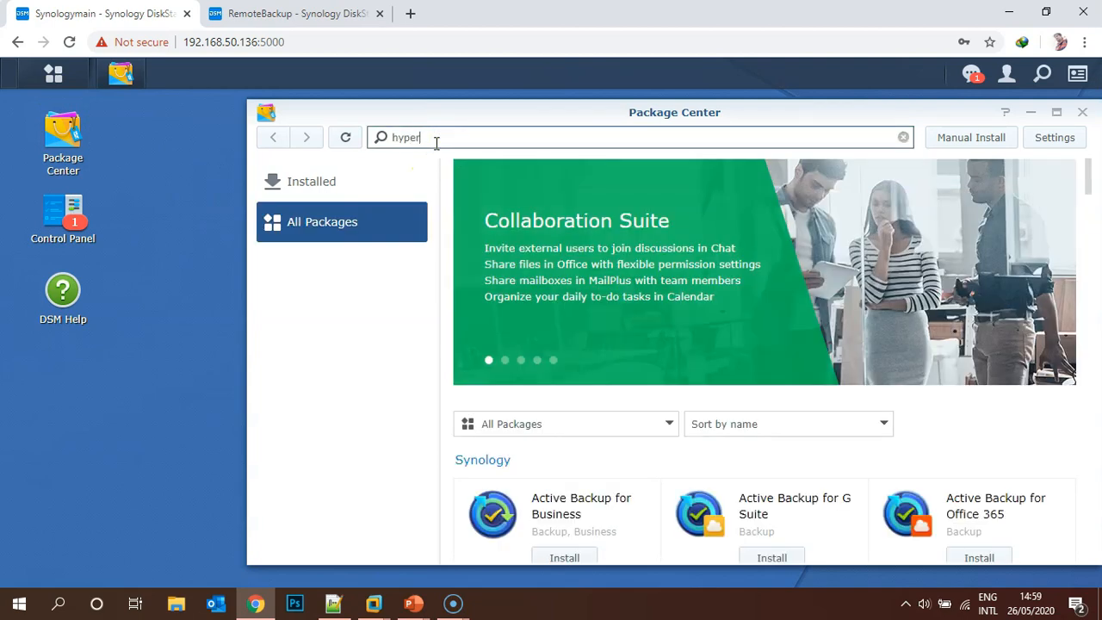
{"action": "type", "text": "backup"}
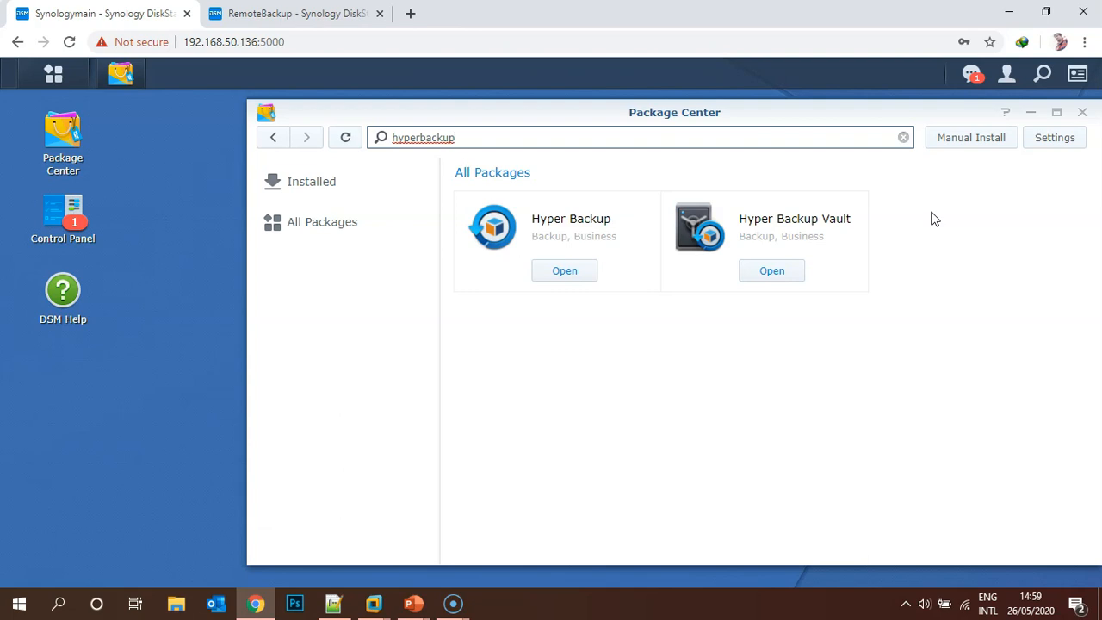
Step: Switch to the RemoteBackup NAS, close its Package Center and open the Shared Folder settings in Control Panel
{"action": "key", "text": "ctrl+Tab"}
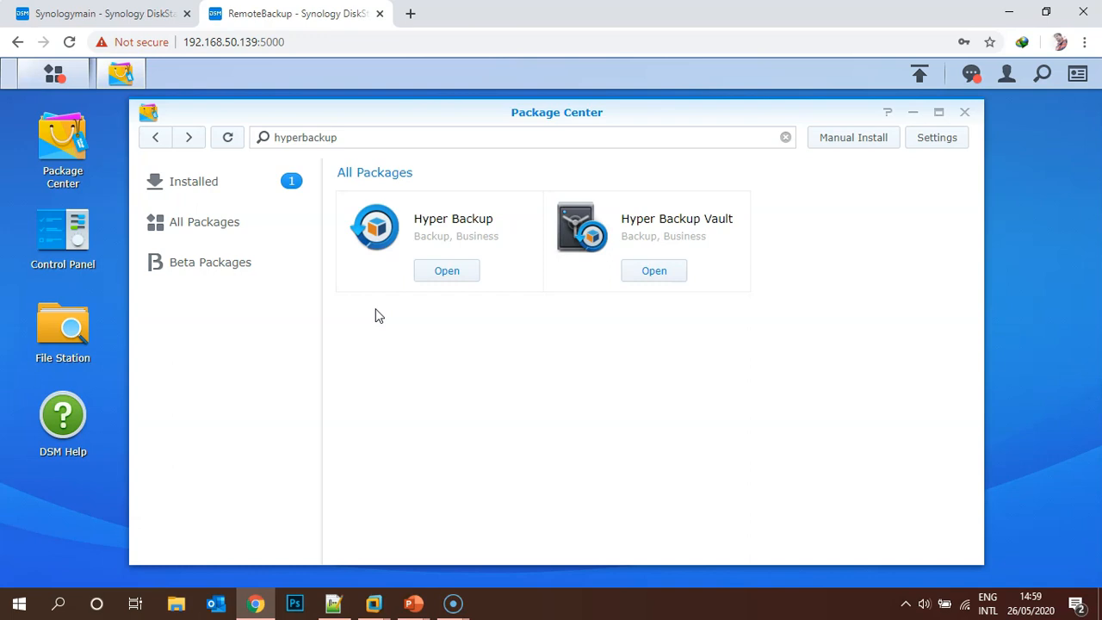
{"action": "left_click", "coordinate": [964, 112]}
{"action": "left_click", "coordinate": [34, 72]}
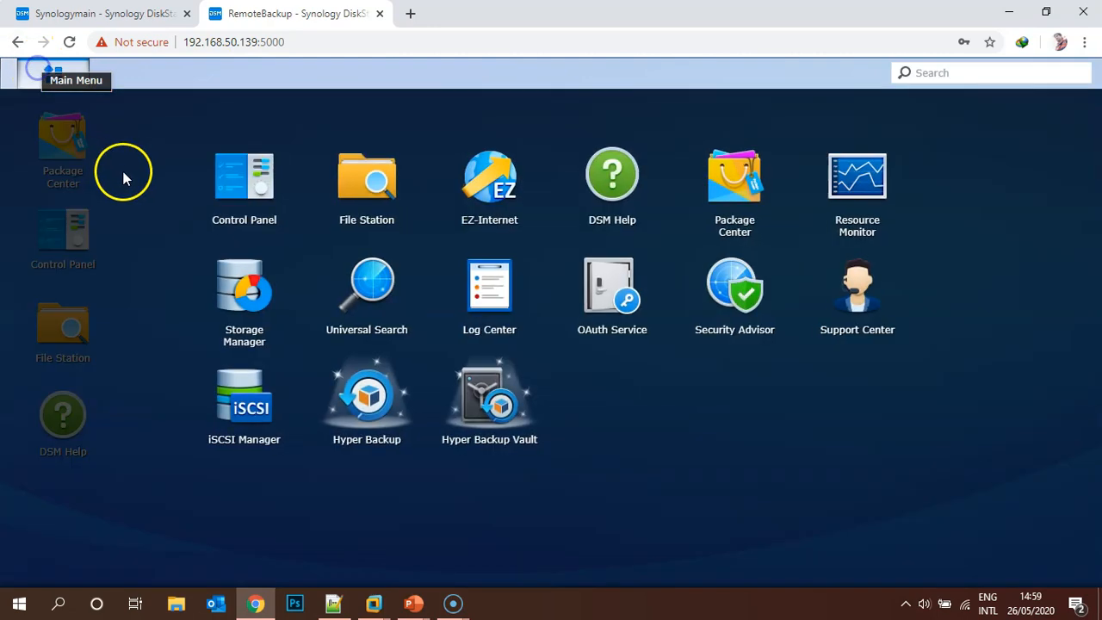
{"action": "left_click", "coordinate": [225, 187]}
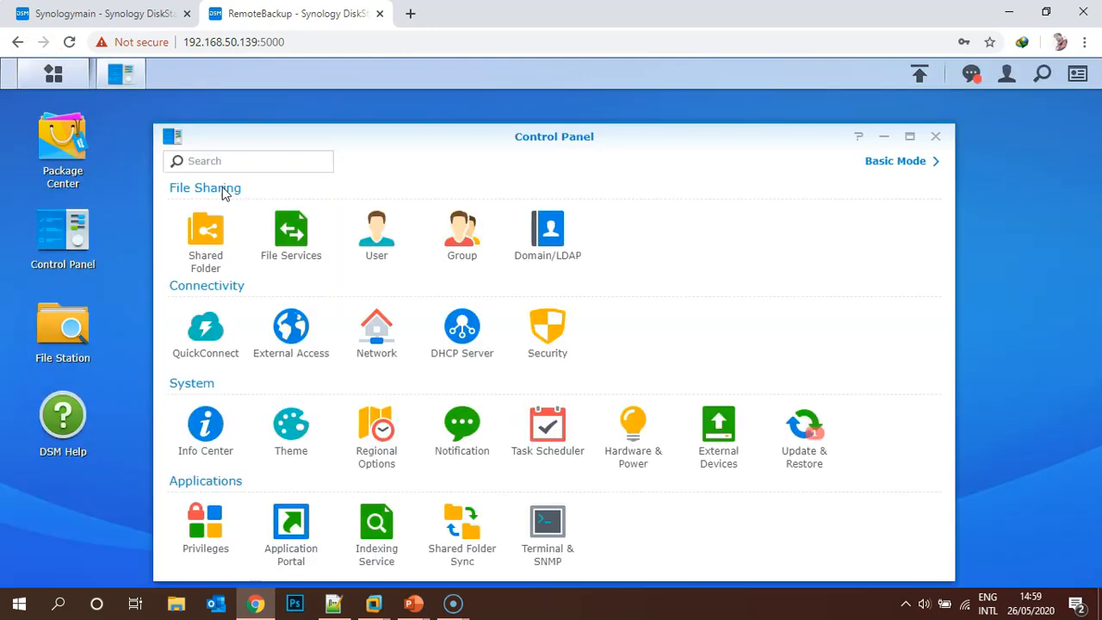
{"action": "left_click", "coordinate": [207, 231]}
Step: Create a shared folder named Synologymain on Volume 1 with default settings and grant the Administrator user Read/Write permission
{"action": "left_click", "coordinate": [410, 170]}
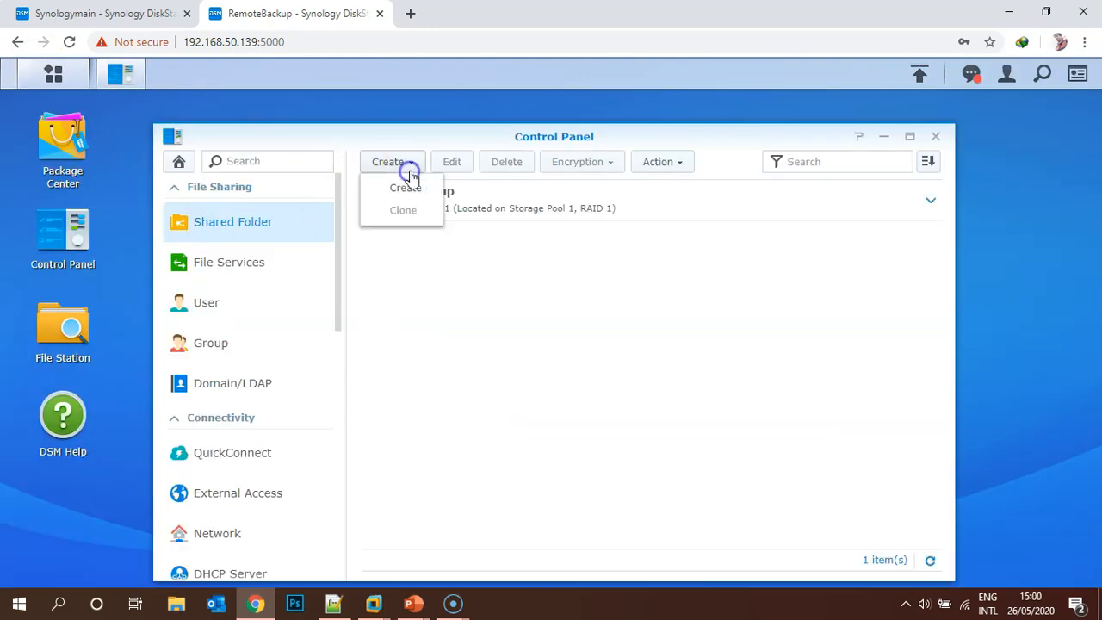
{"action": "left_click", "coordinate": [417, 193]}
{"action": "left_click", "coordinate": [457, 242]}
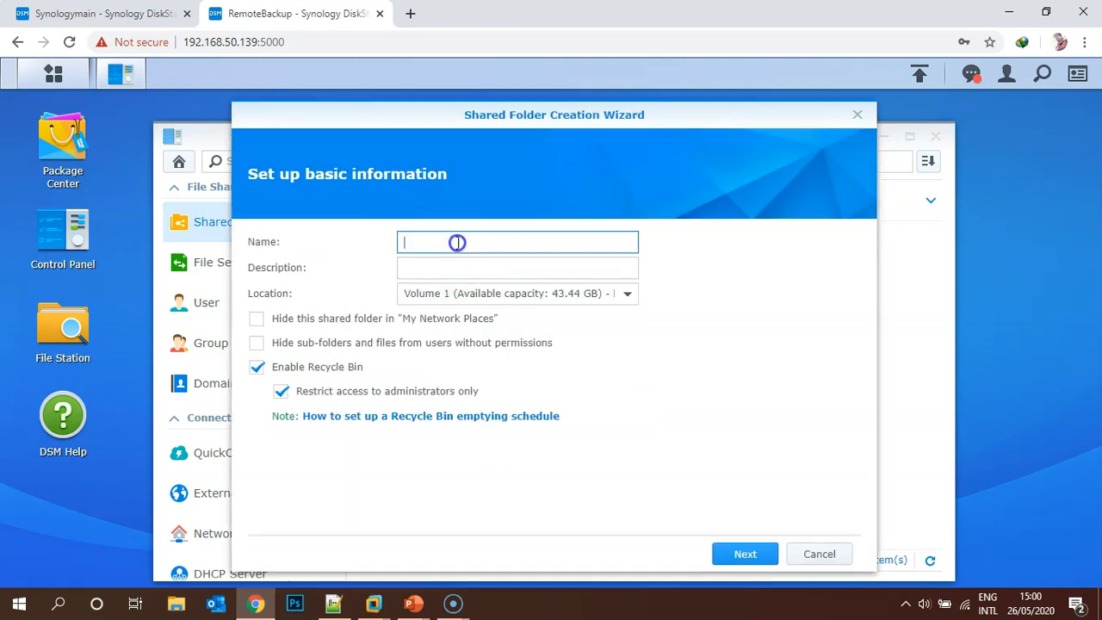
{"action": "type", "text": "Synologymain"}
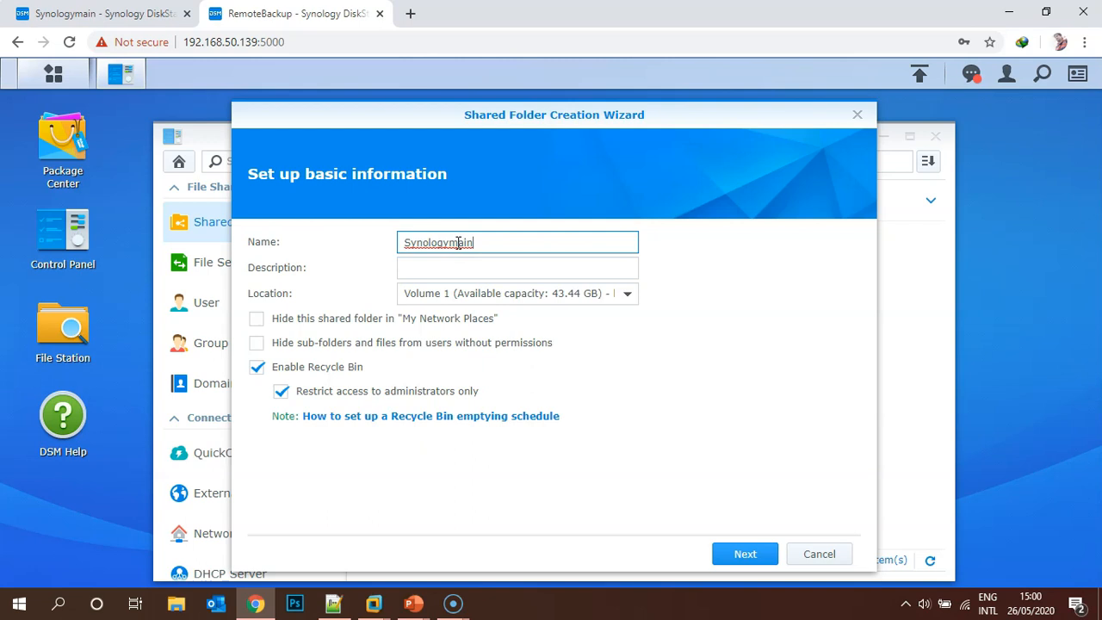
{"action": "left_click", "coordinate": [743, 553]}
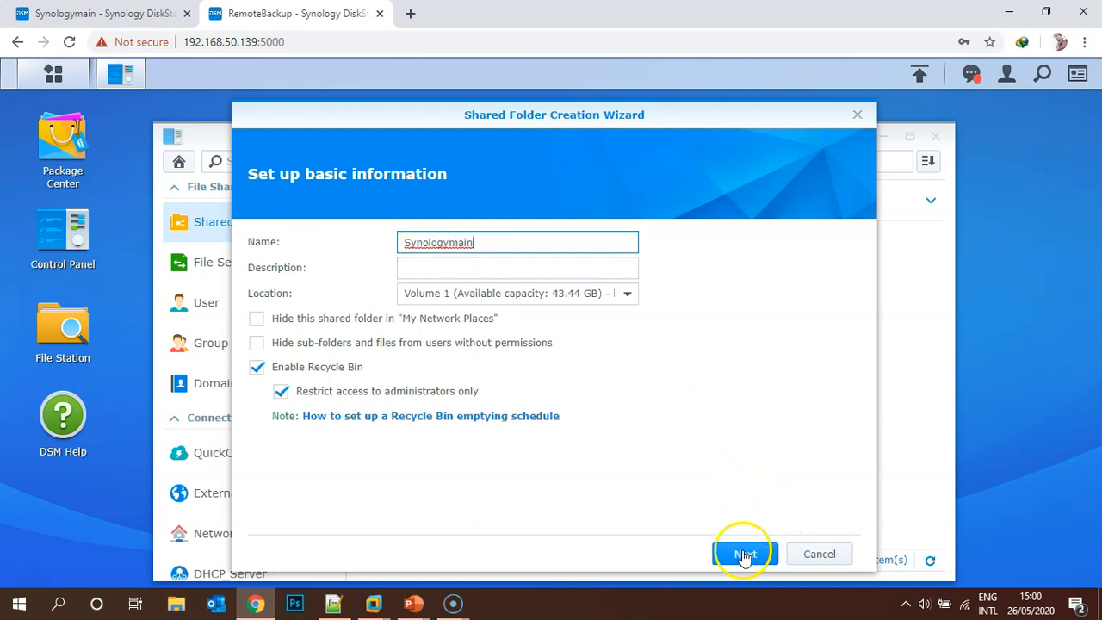
{"action": "left_click", "coordinate": [734, 558]}
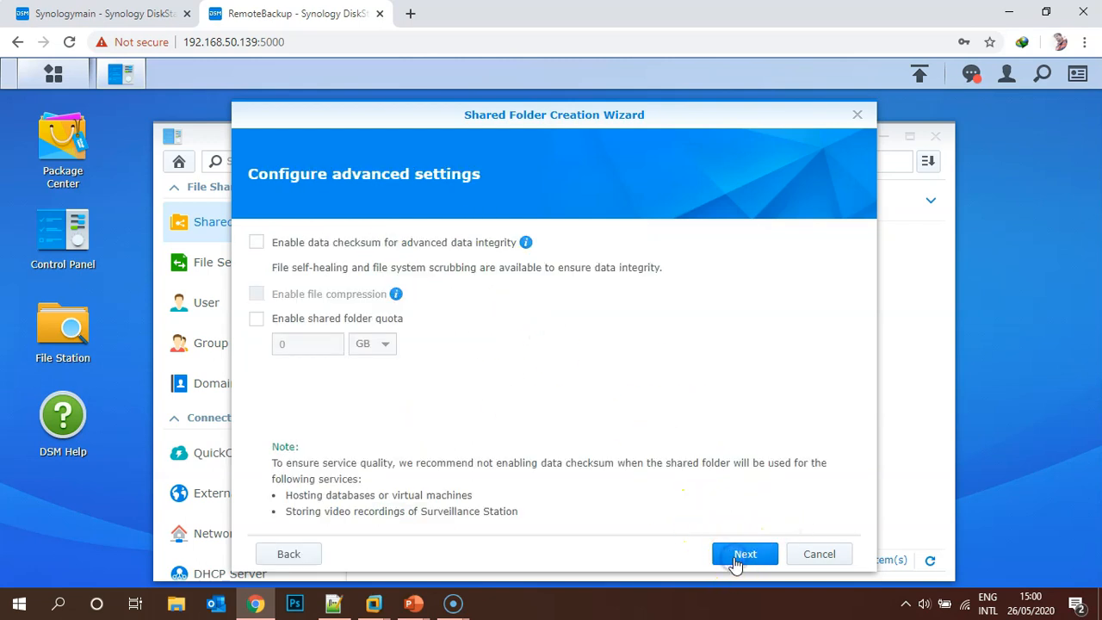
{"action": "left_click", "coordinate": [736, 559]}
{"action": "left_click", "coordinate": [733, 556]}
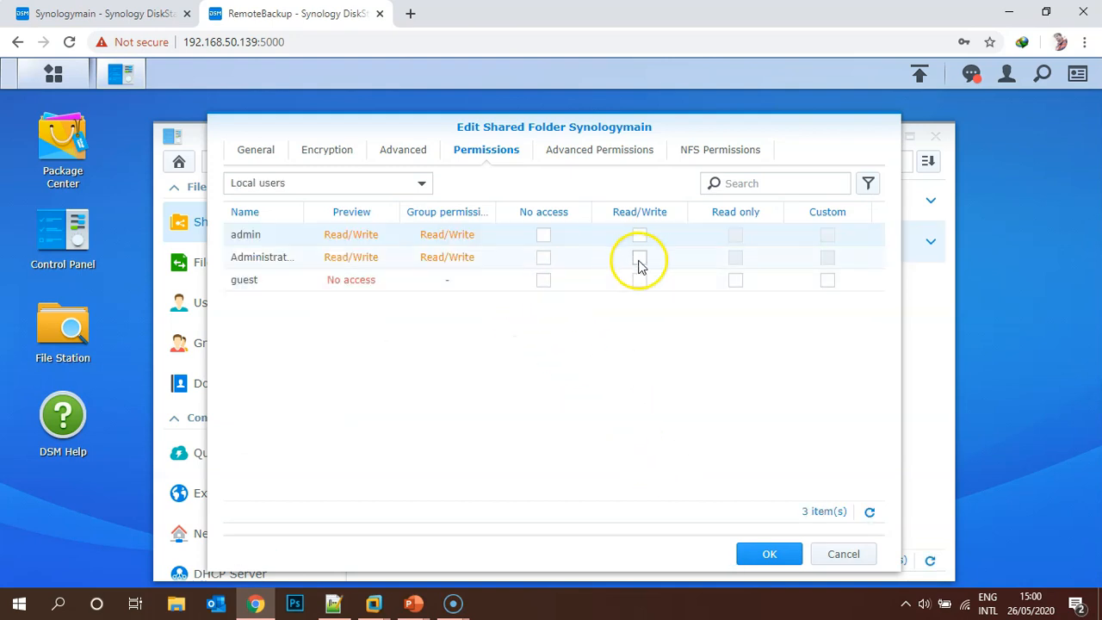
{"action": "left_click", "coordinate": [638, 260]}
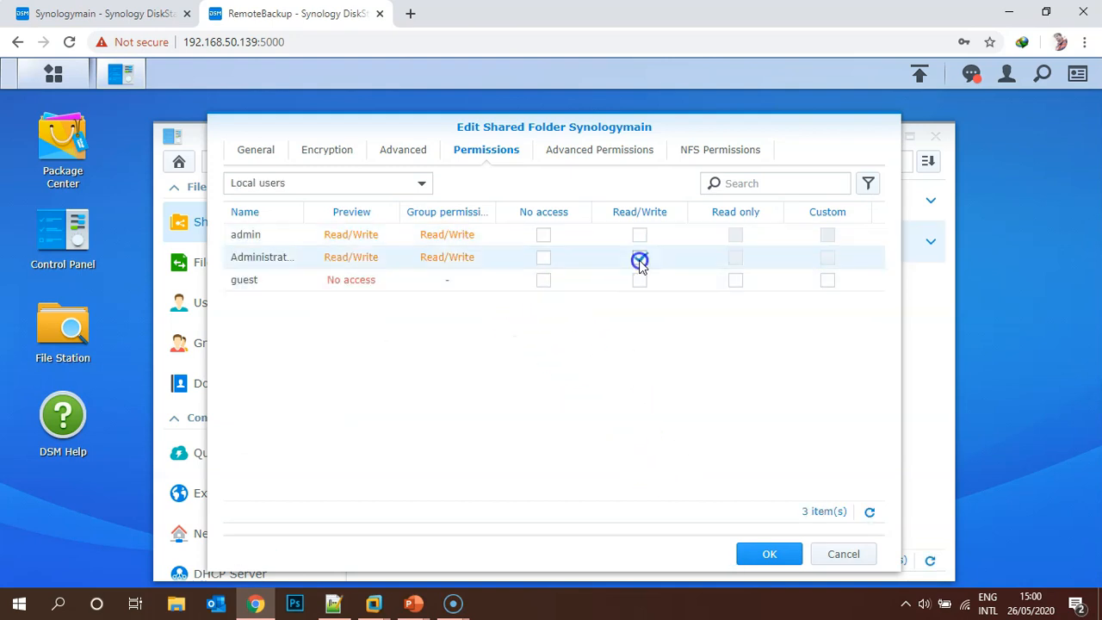
{"action": "left_click", "coordinate": [751, 556]}
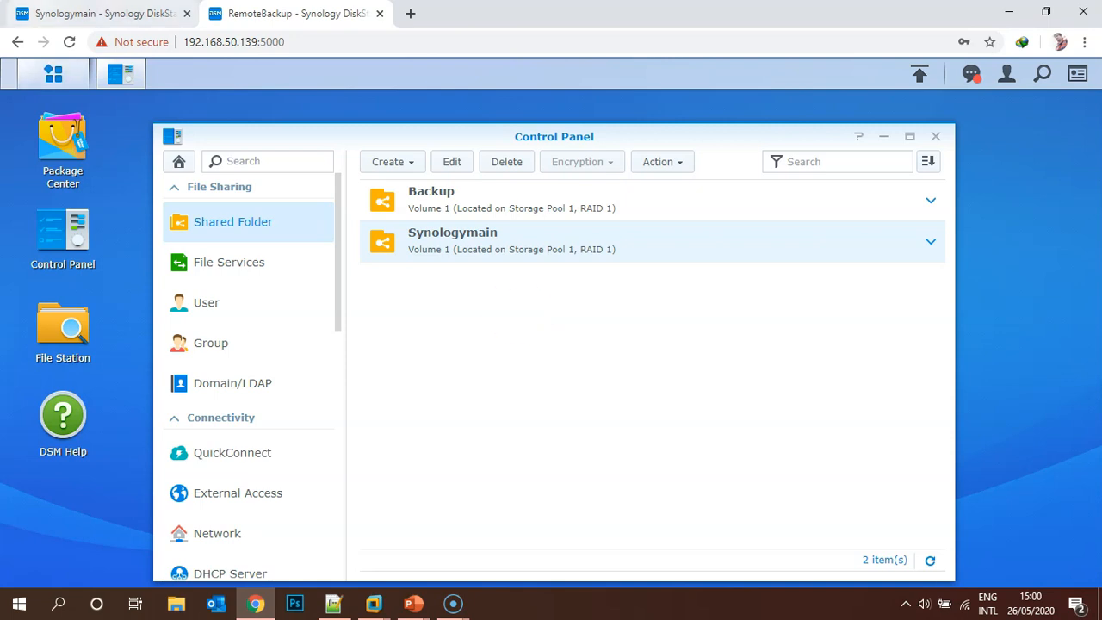
Step: Switch back to the Synologymain NAS, close Package Center and open Hyper Backup
{"action": "left_click", "coordinate": [110, 14]}
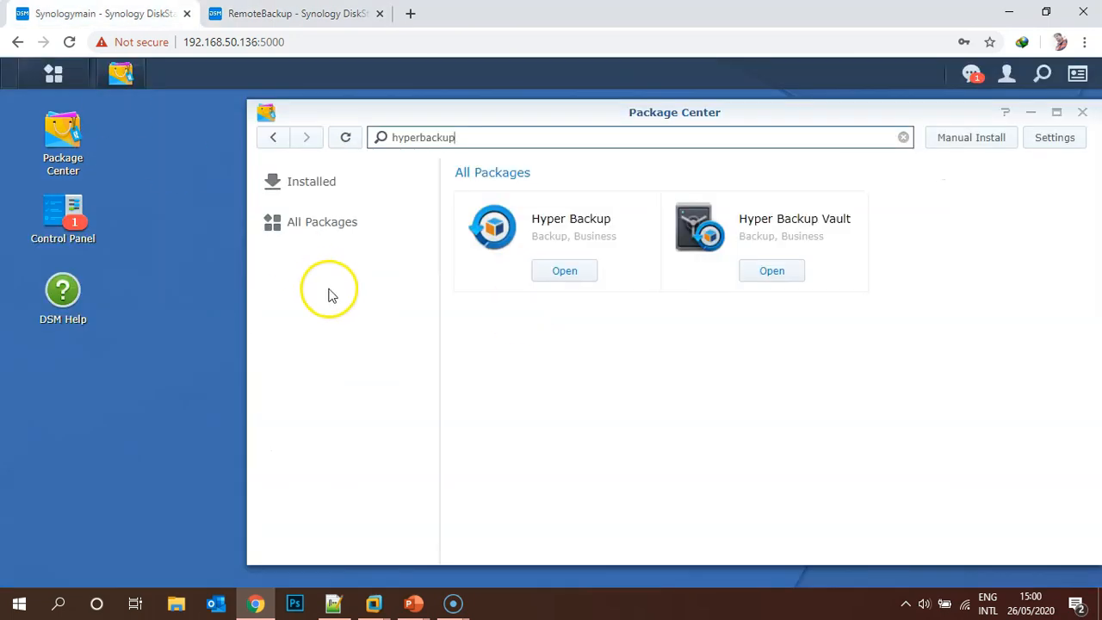
{"action": "left_click", "coordinate": [1083, 112]}
{"action": "left_click", "coordinate": [49, 76]}
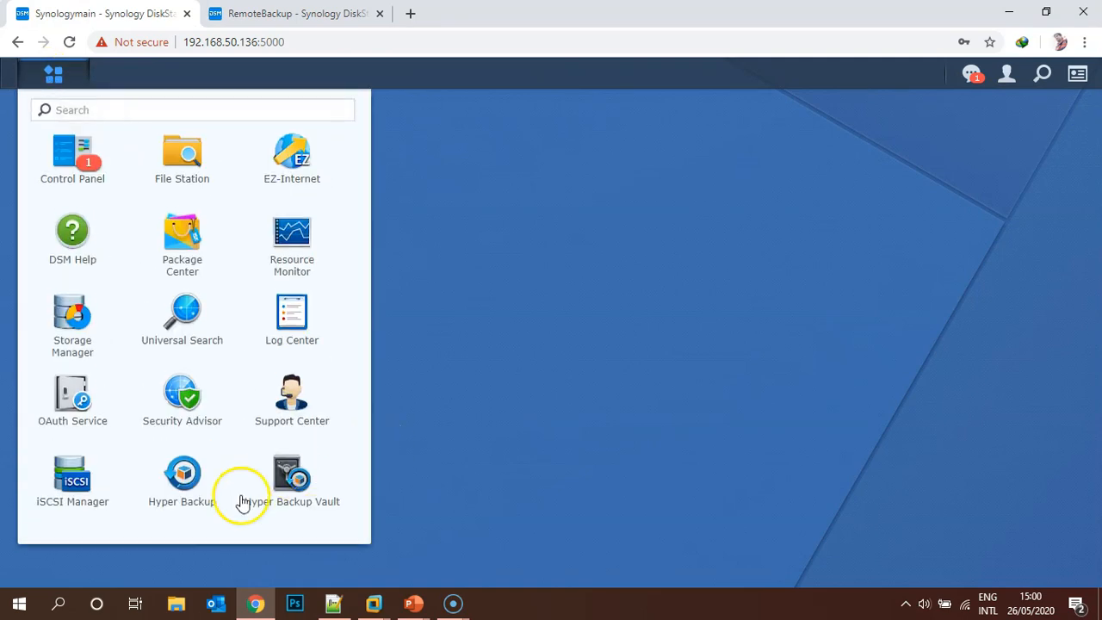
{"action": "left_click", "coordinate": [185, 482]}
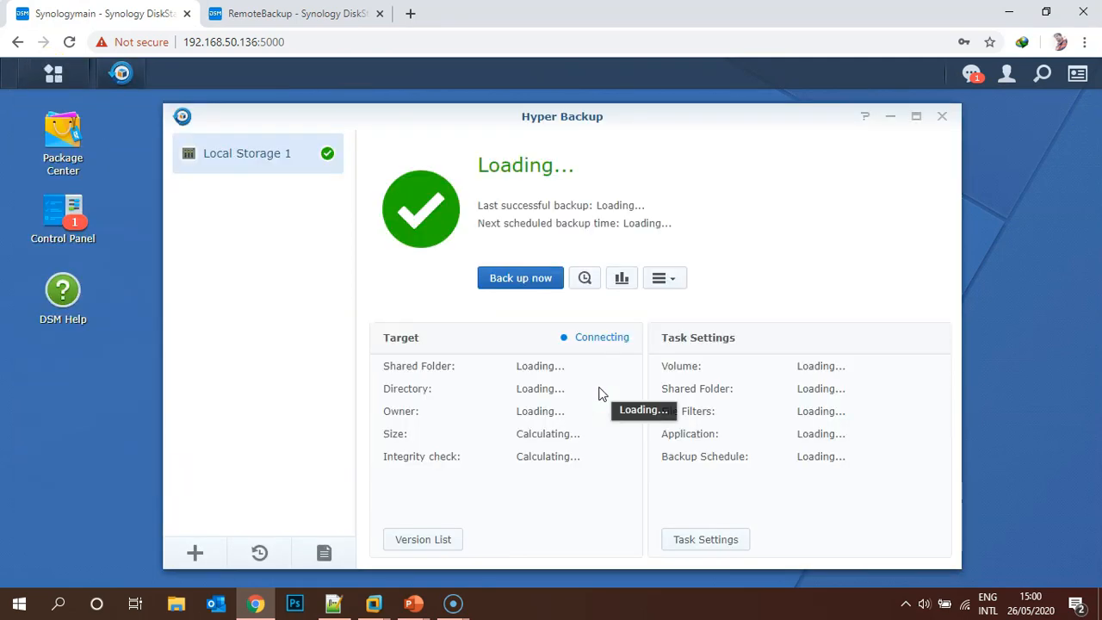
Step: Start a new data backup task with Remote NAS device as the destination type
{"action": "left_click", "coordinate": [197, 554]}
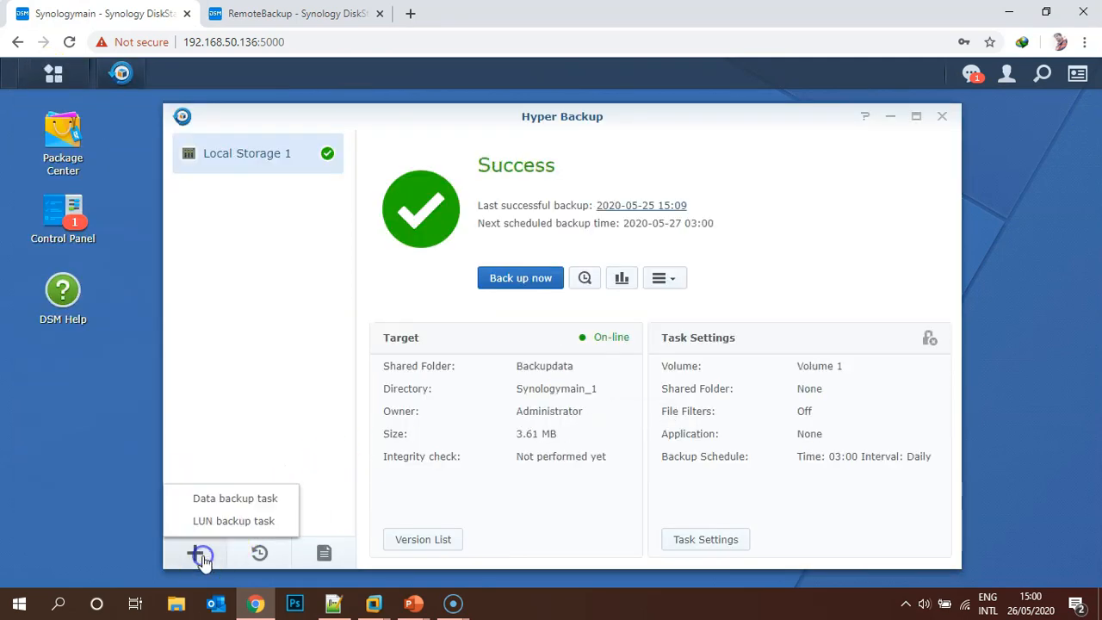
{"action": "left_click", "coordinate": [227, 508]}
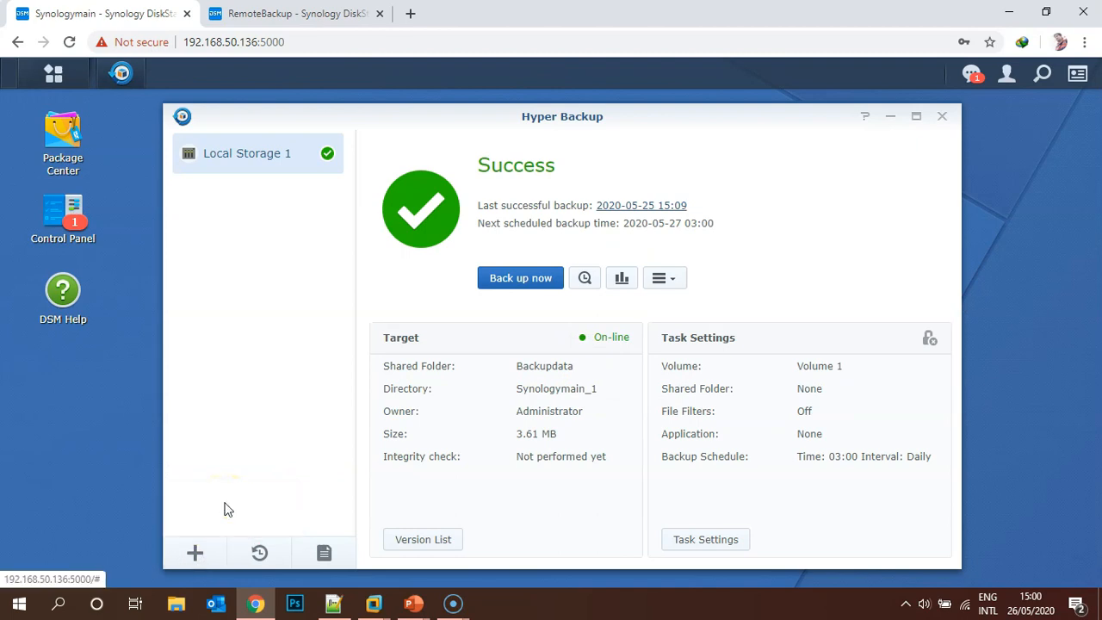
{"action": "left_click", "coordinate": [231, 507]}
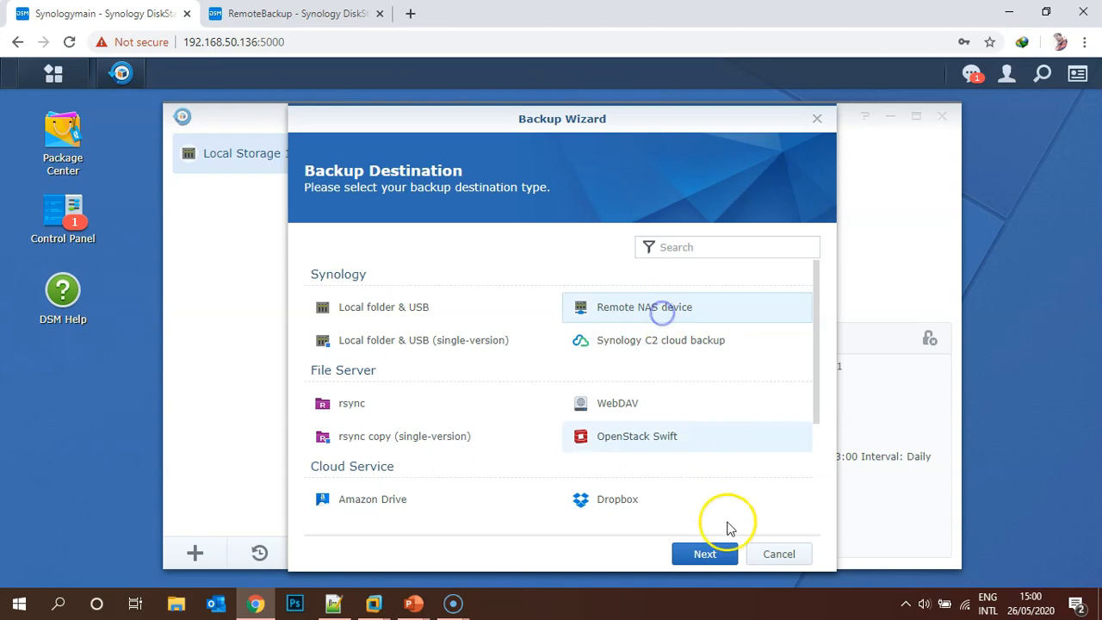
{"action": "left_click", "coordinate": [711, 556]}
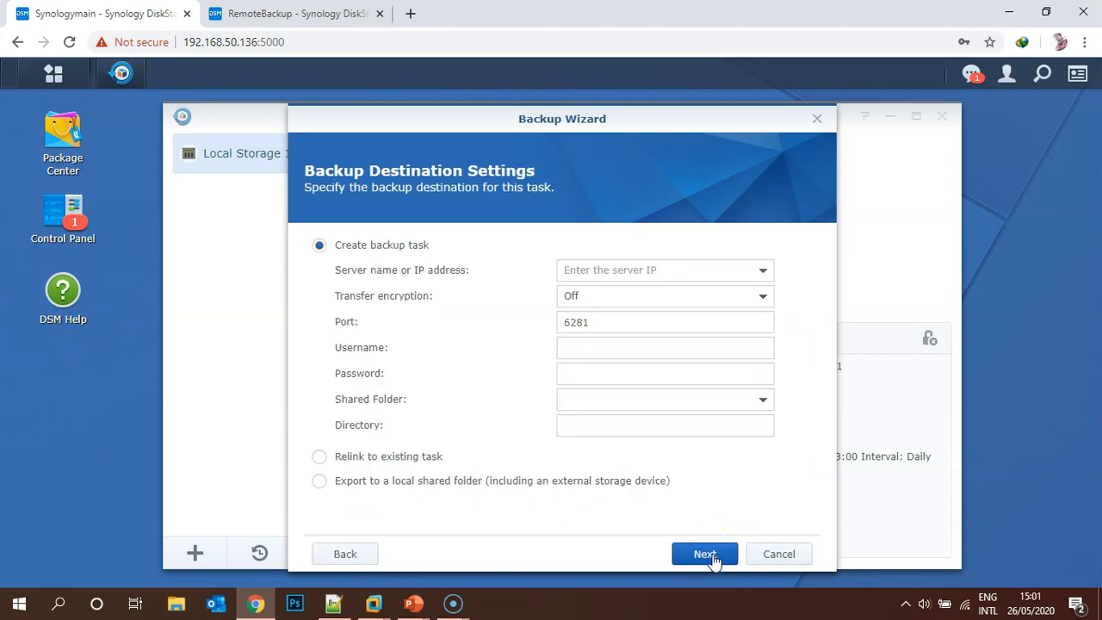
Step: Set the backup destination server to the RemoteBackup NAS at 192.168.50.139, keeping port 6281
{"action": "left_click", "coordinate": [587, 267]}
{"action": "type", "text": "192"}
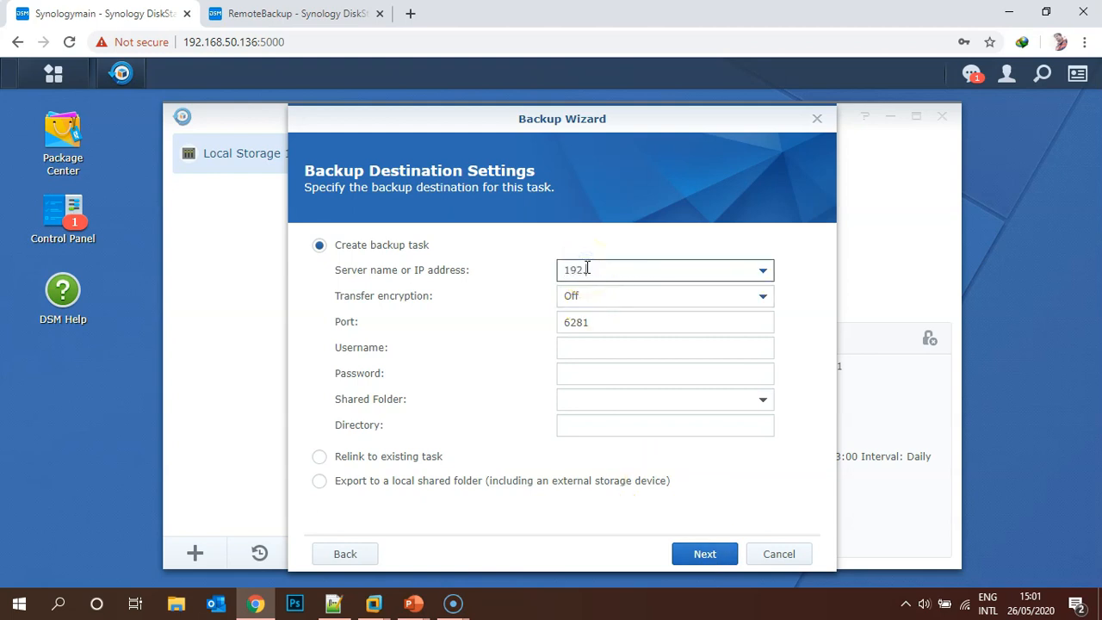
{"action": "type", "text": ".168.50.139"}
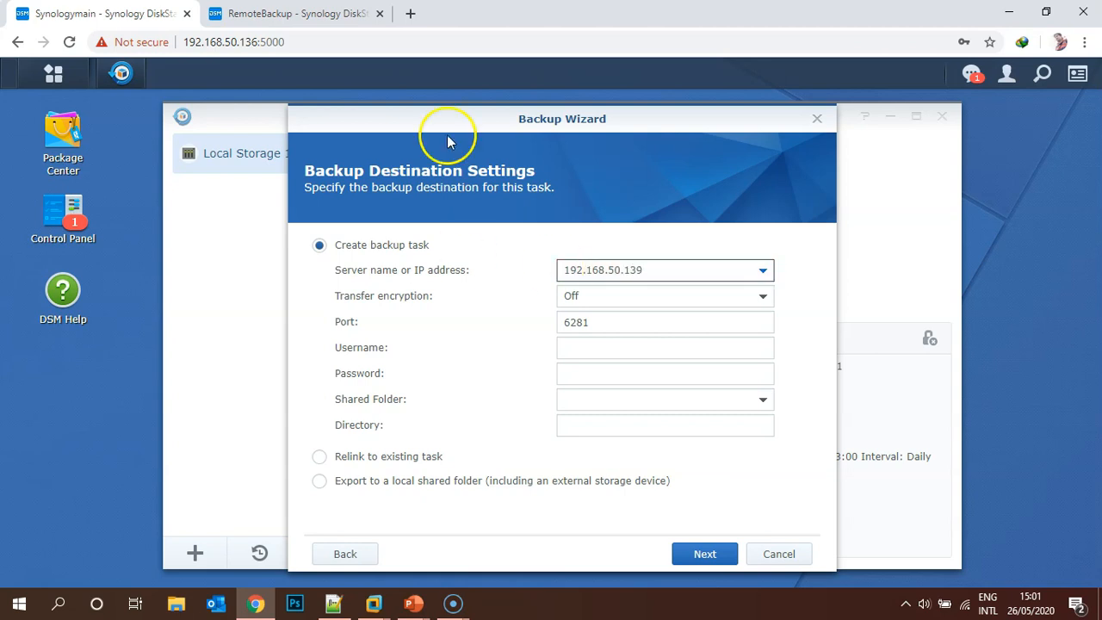
{"action": "left_click", "coordinate": [297, 13]}
{"action": "left_click", "coordinate": [155, 14]}
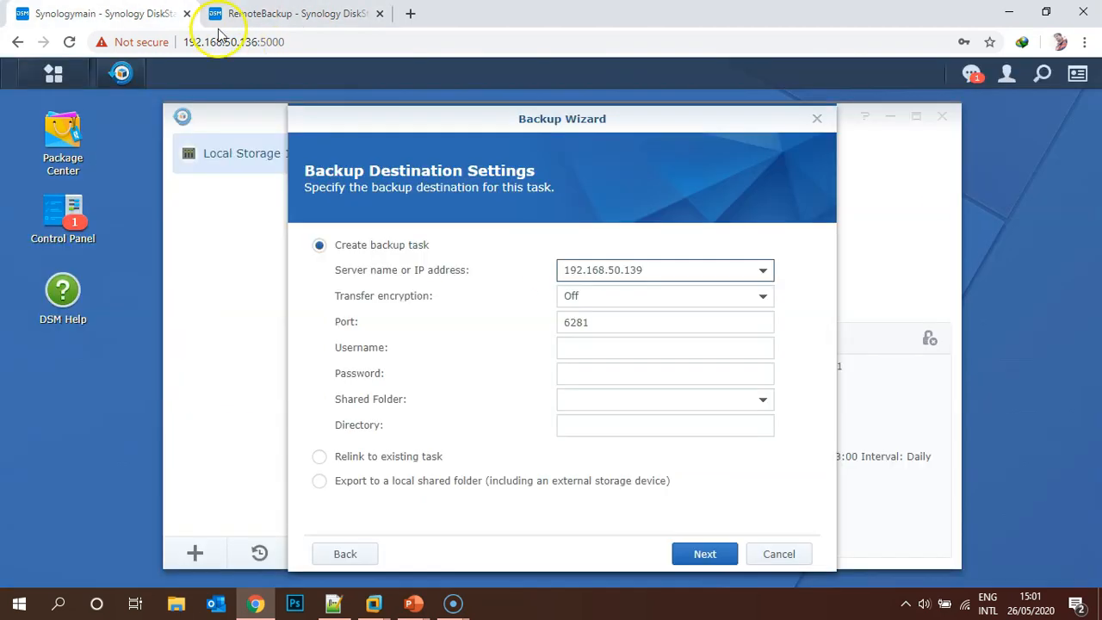
{"action": "left_click", "coordinate": [607, 316]}
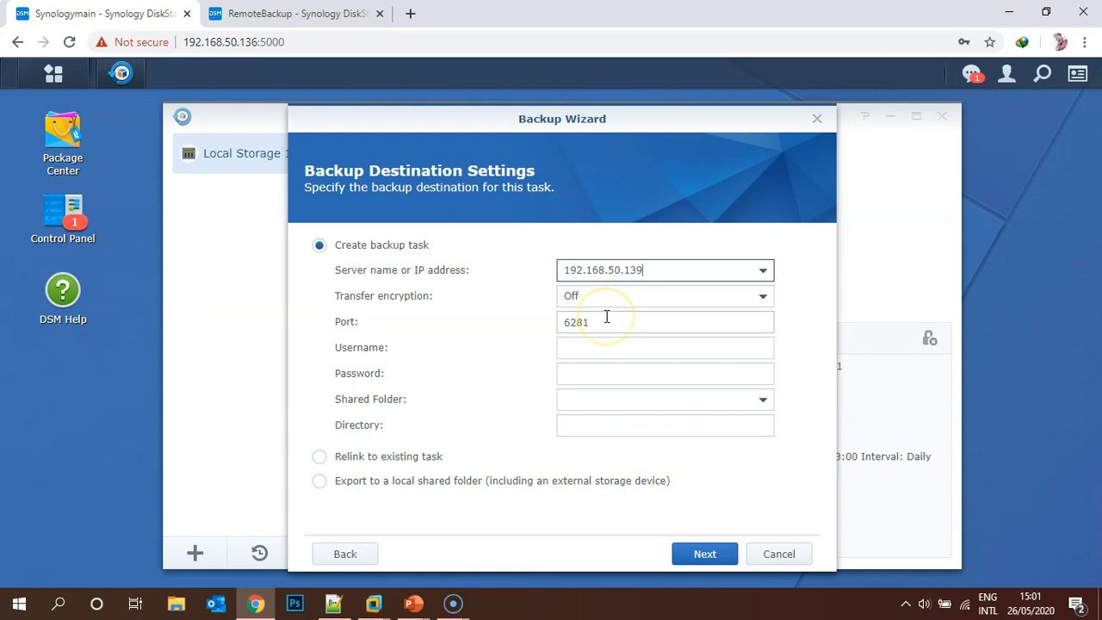
{"action": "left_click", "coordinate": [611, 326]}
Step: Fill in the saved Administrator username and password, and choose the Synologymain shared folder with directory Synologymain_1 as the destination
{"action": "left_click", "coordinate": [626, 350]}
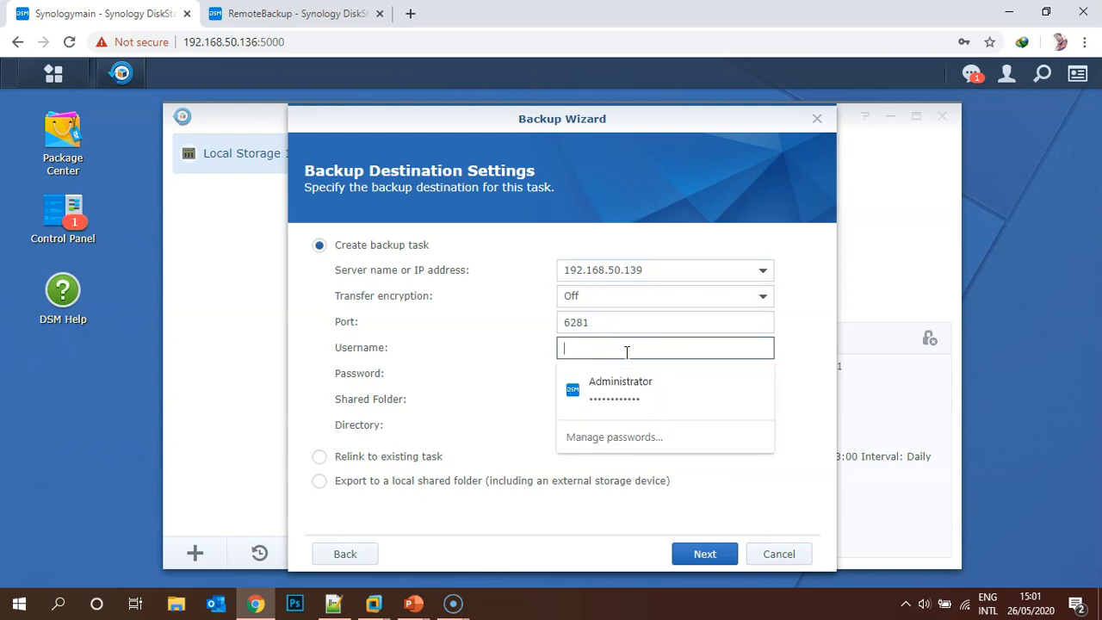
{"action": "left_click", "coordinate": [635, 384]}
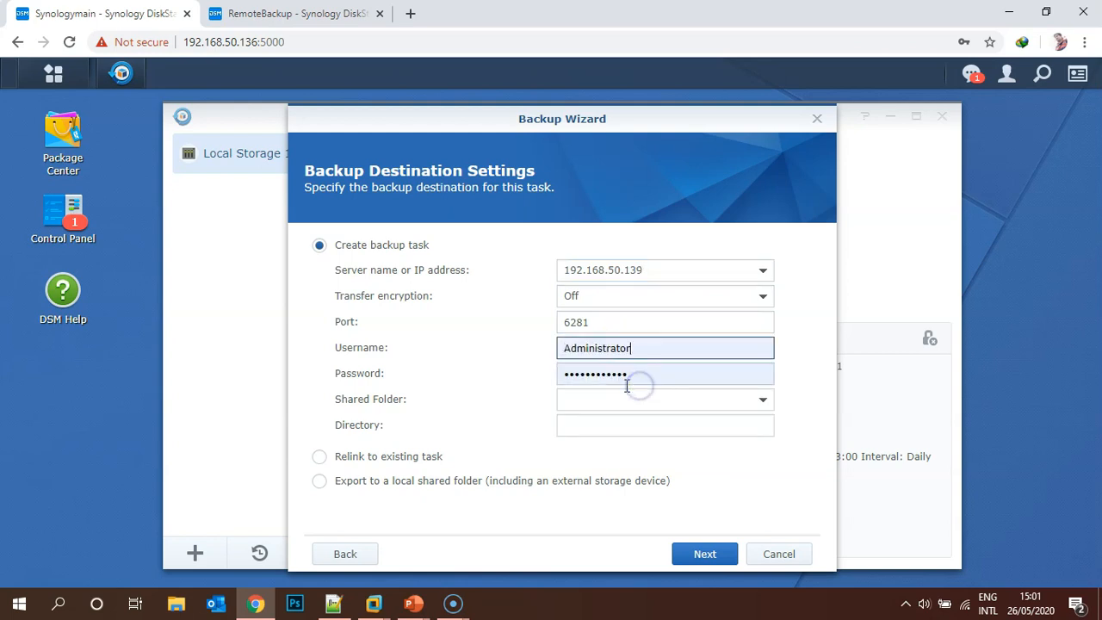
{"action": "left_click", "coordinate": [591, 408]}
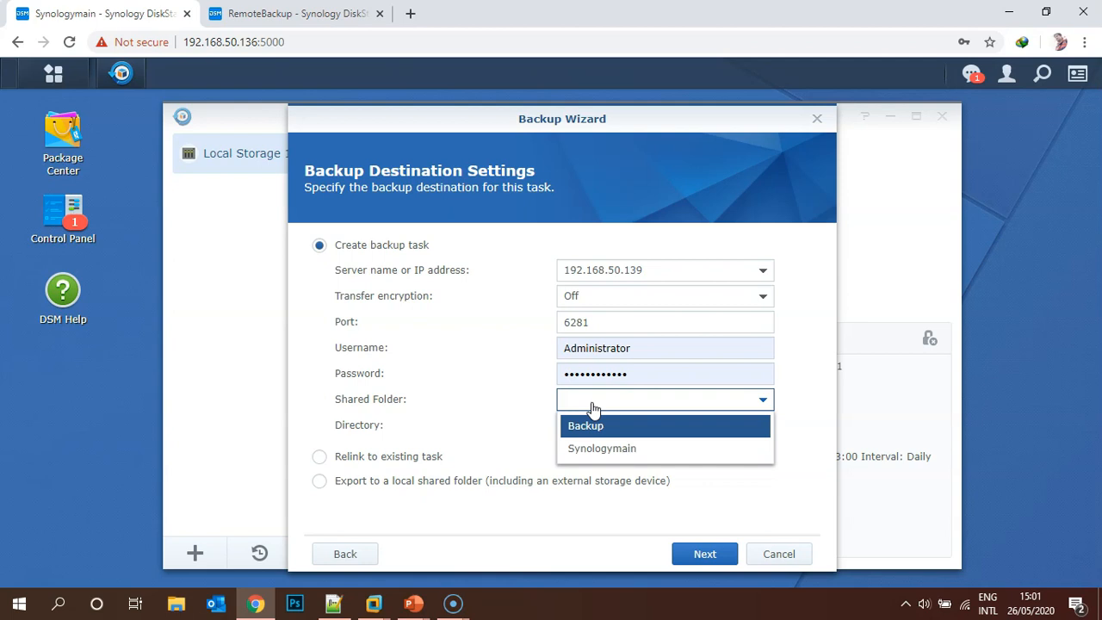
{"action": "left_click", "coordinate": [610, 450]}
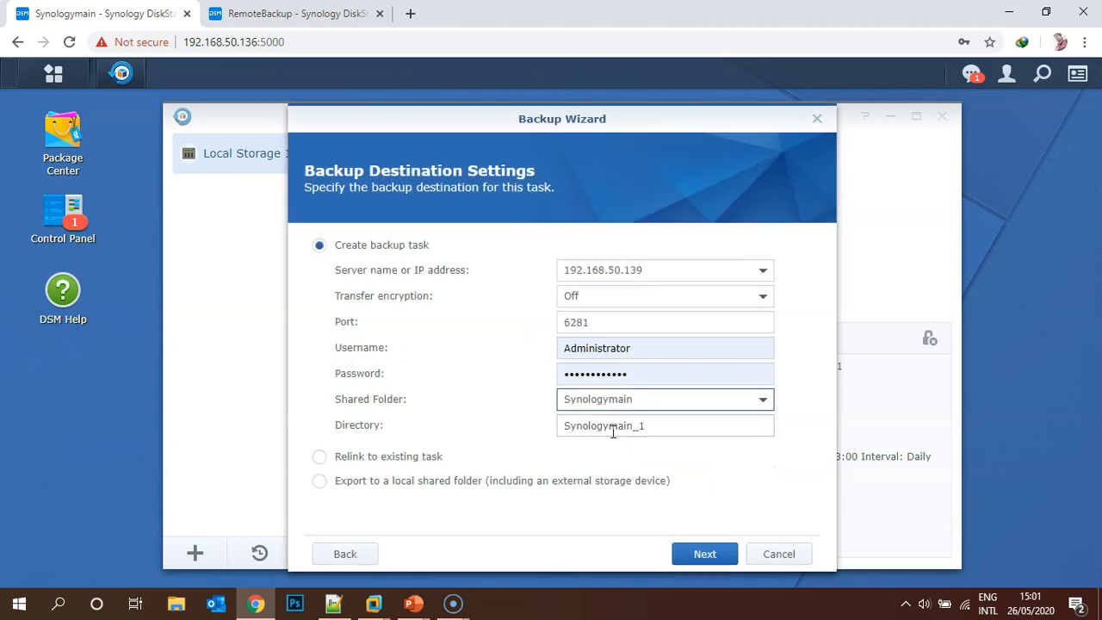
{"action": "left_click_drag", "start_coordinate": [656, 423], "coordinate": [559, 416]}
{"action": "left_click", "coordinate": [704, 552]}
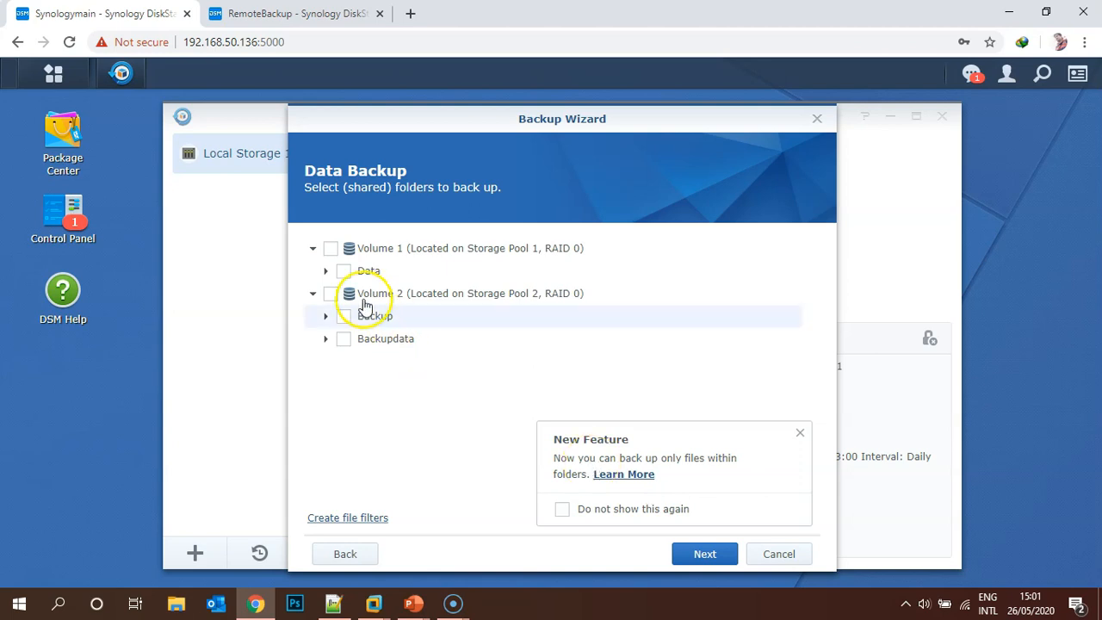
Step: Select Volume 1 with its Data folder as the backup source and leave all applications out of the backup
{"action": "left_click", "coordinate": [330, 248]}
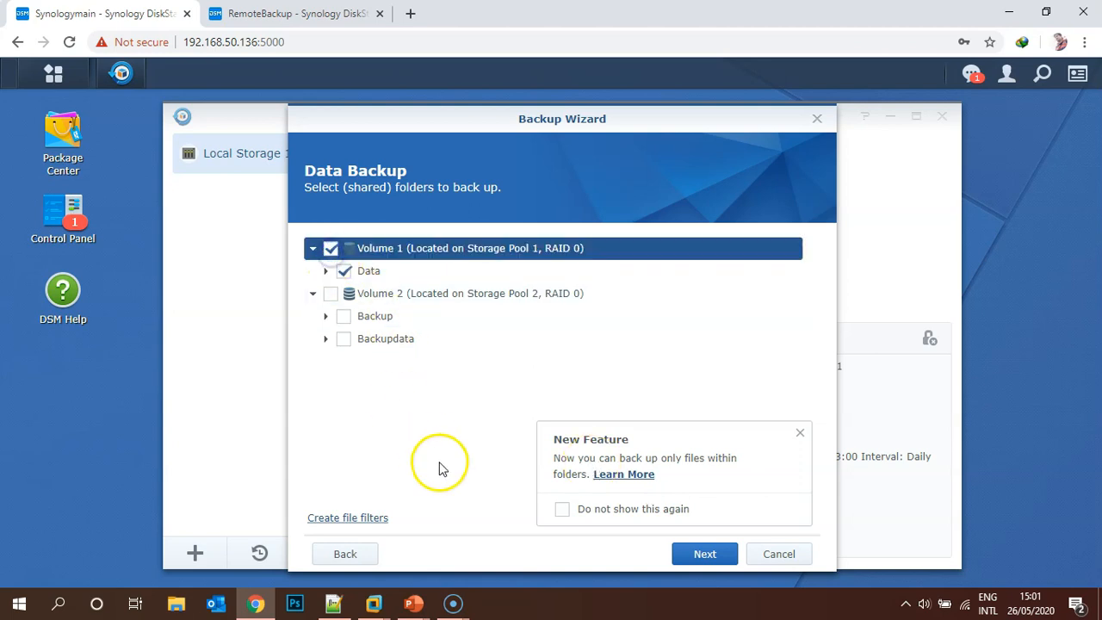
{"action": "left_click", "coordinate": [707, 553]}
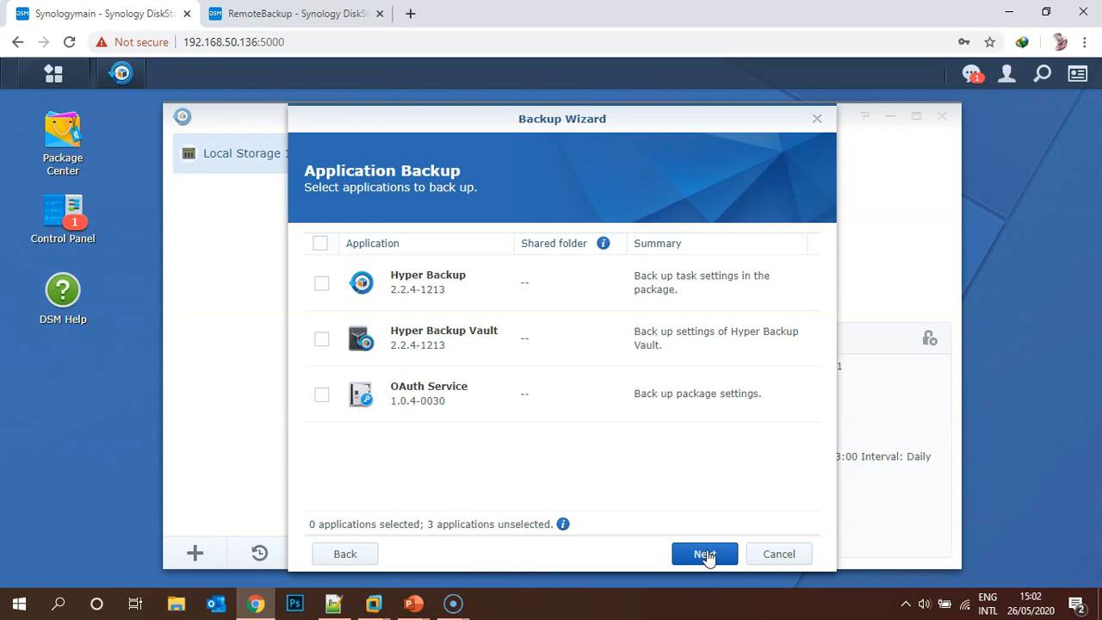
{"action": "left_click", "coordinate": [706, 554]}
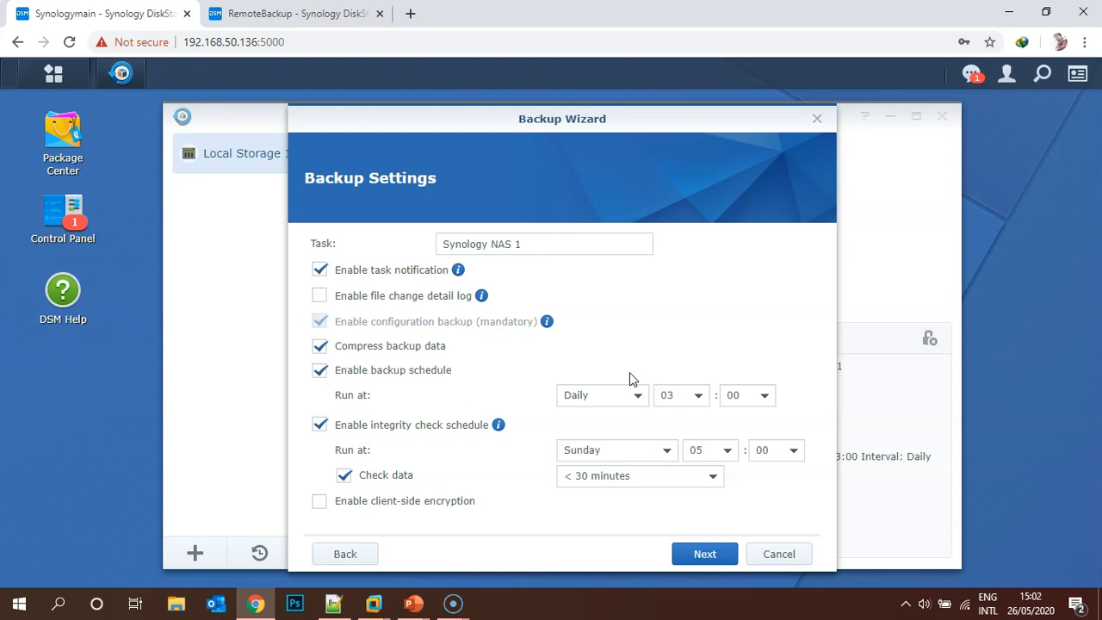
Step: Accept the default backup settings, enable backup rotation from the earliest versions, and create the task with an immediate backup
{"action": "left_click", "coordinate": [704, 556]}
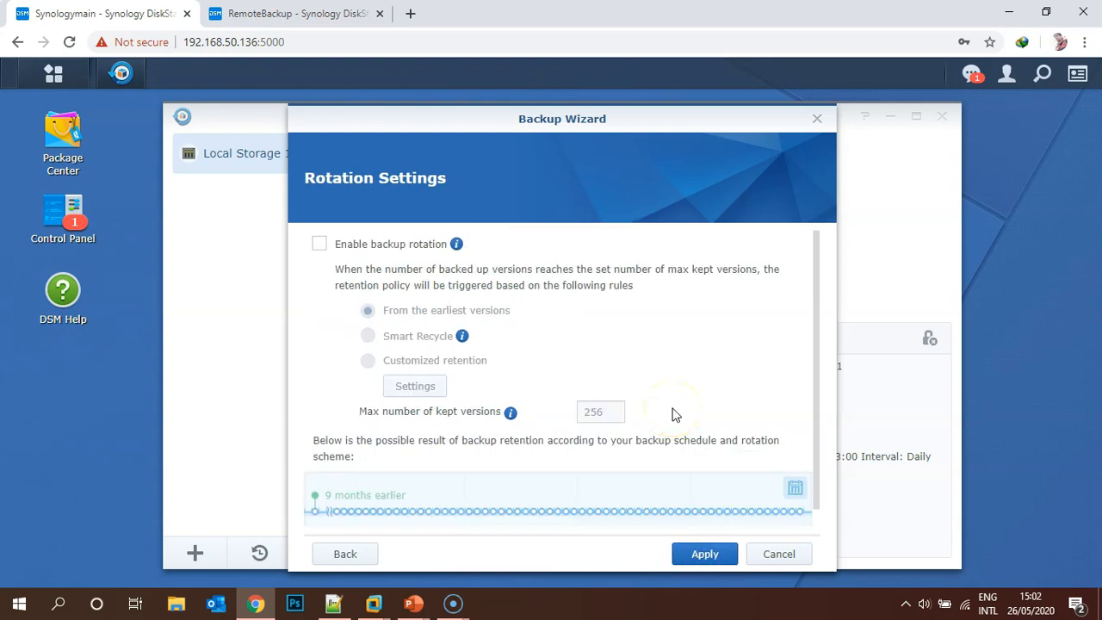
{"action": "left_click", "coordinate": [319, 244]}
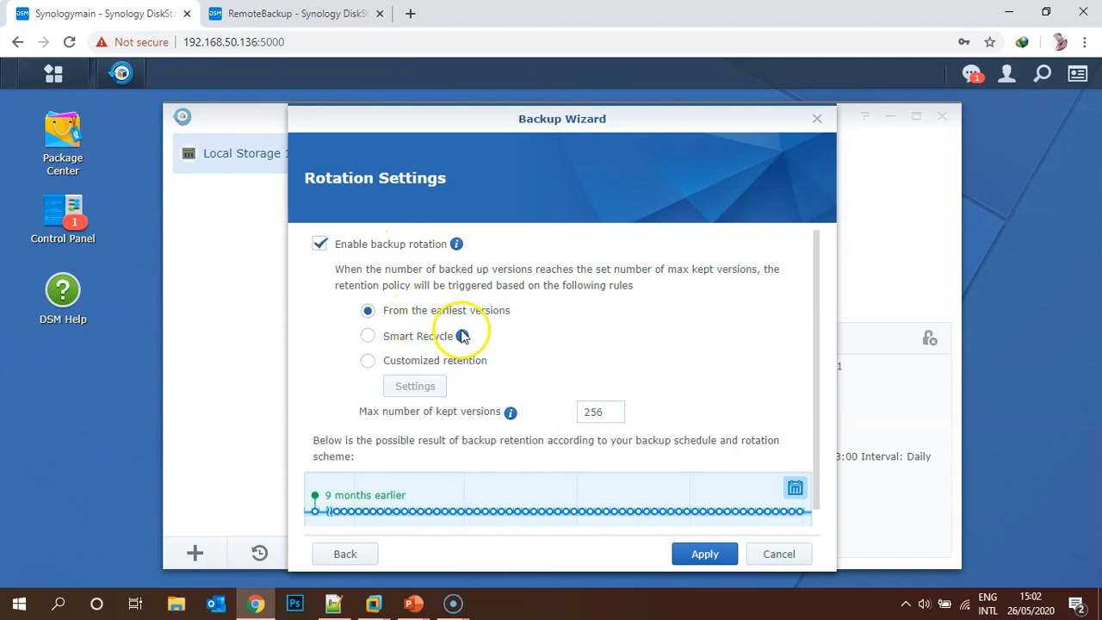
{"action": "left_click", "coordinate": [714, 554]}
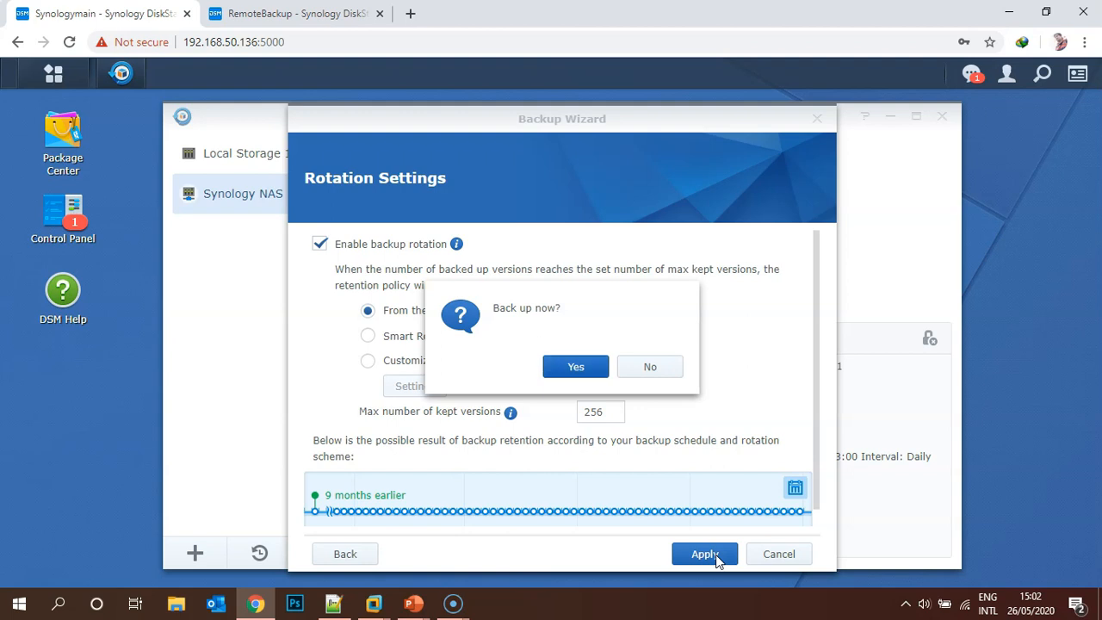
{"action": "left_click", "coordinate": [581, 366]}
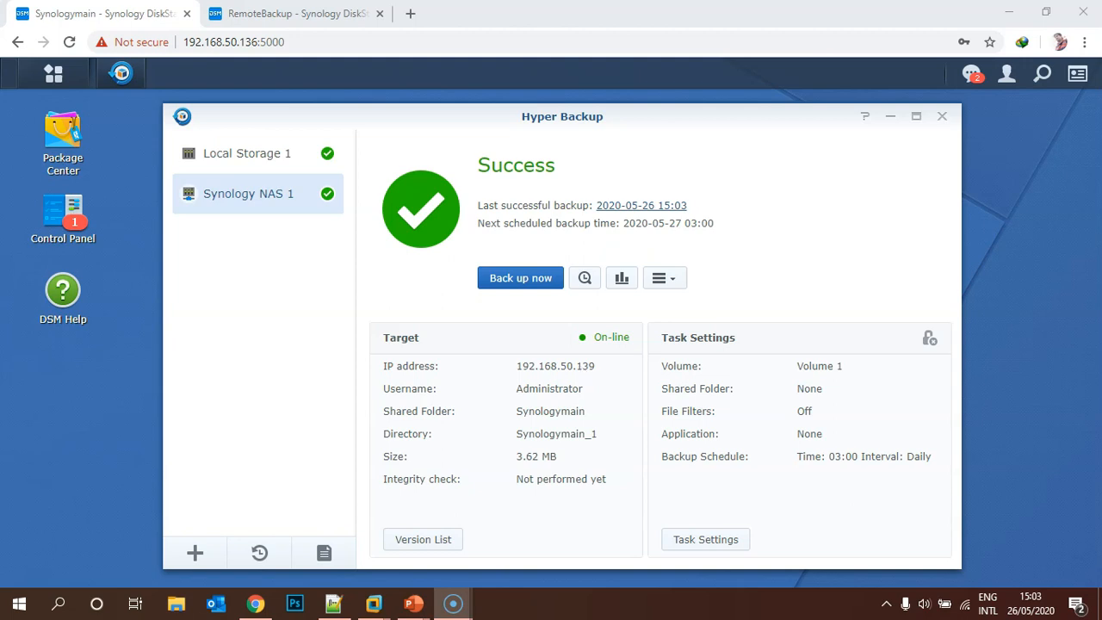
Step: Check the contents of the Synologymain shared folder in File Station on the RemoteBackup NAS
{"action": "left_click", "coordinate": [292, 13]}
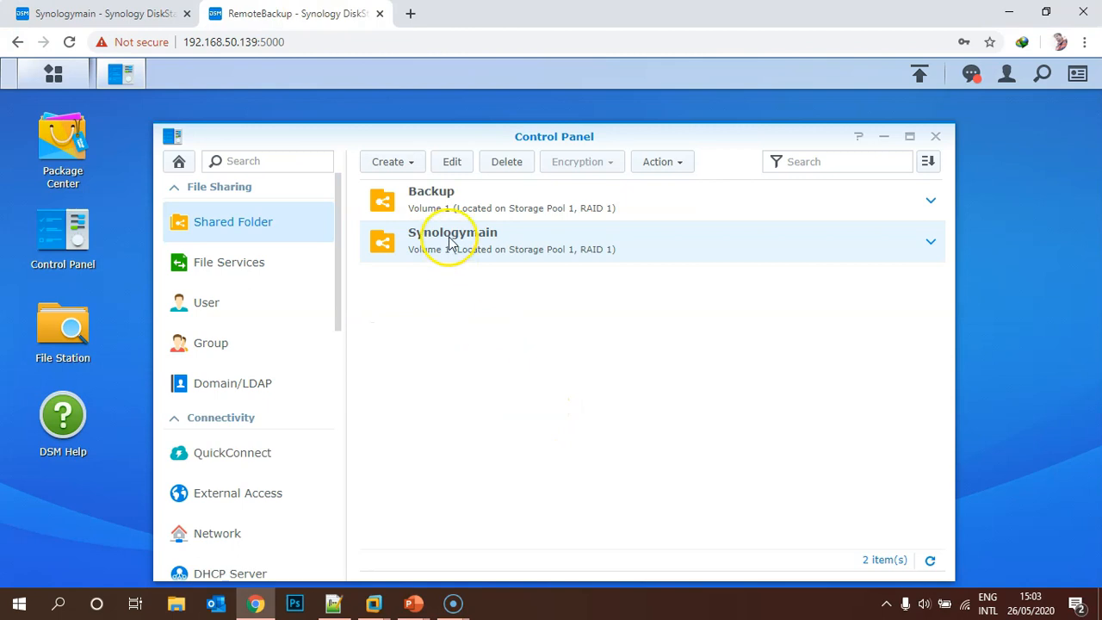
{"action": "left_click", "coordinate": [73, 325]}
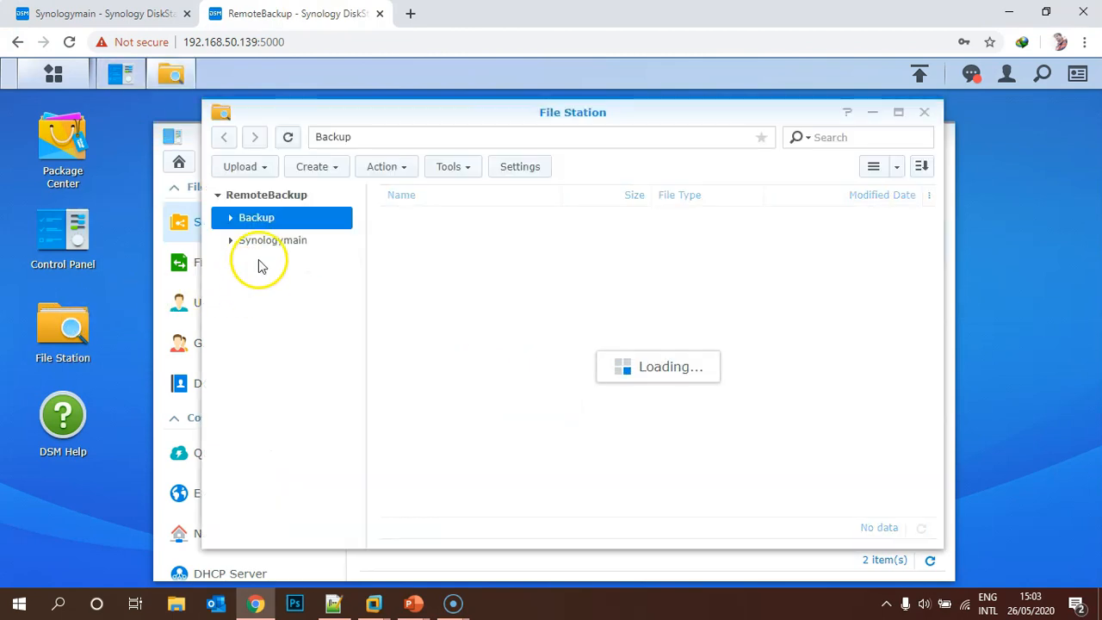
{"action": "left_click", "coordinate": [267, 245]}
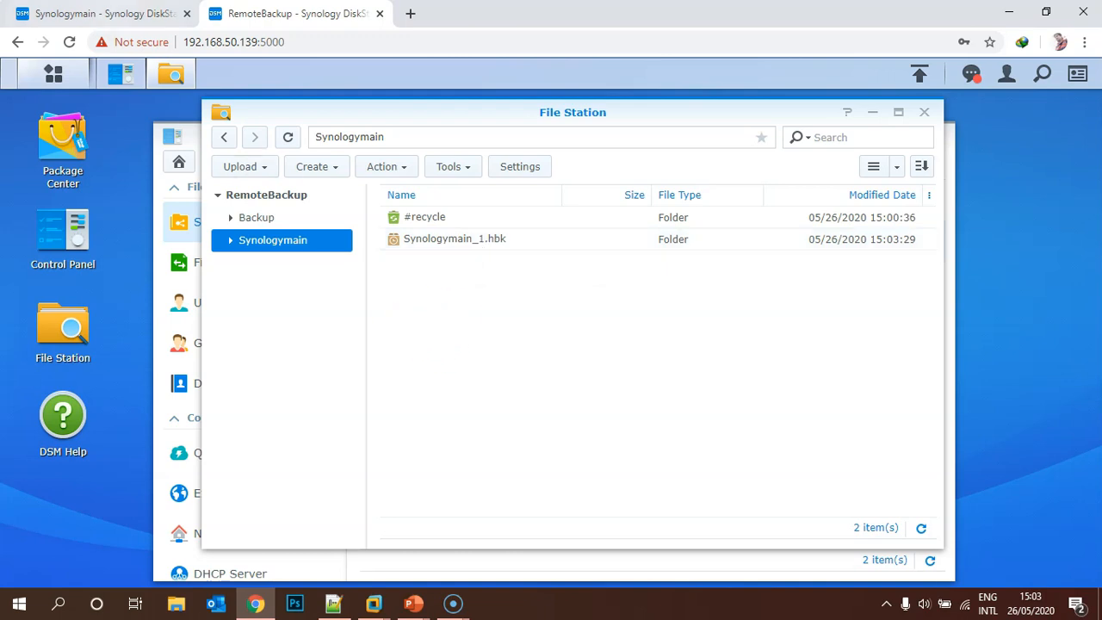
Step: Return to the Synologymain NAS, view the backed-up files of the Synology NAS 1 task in Backup Explorer, and close it
{"action": "left_click", "coordinate": [121, 12]}
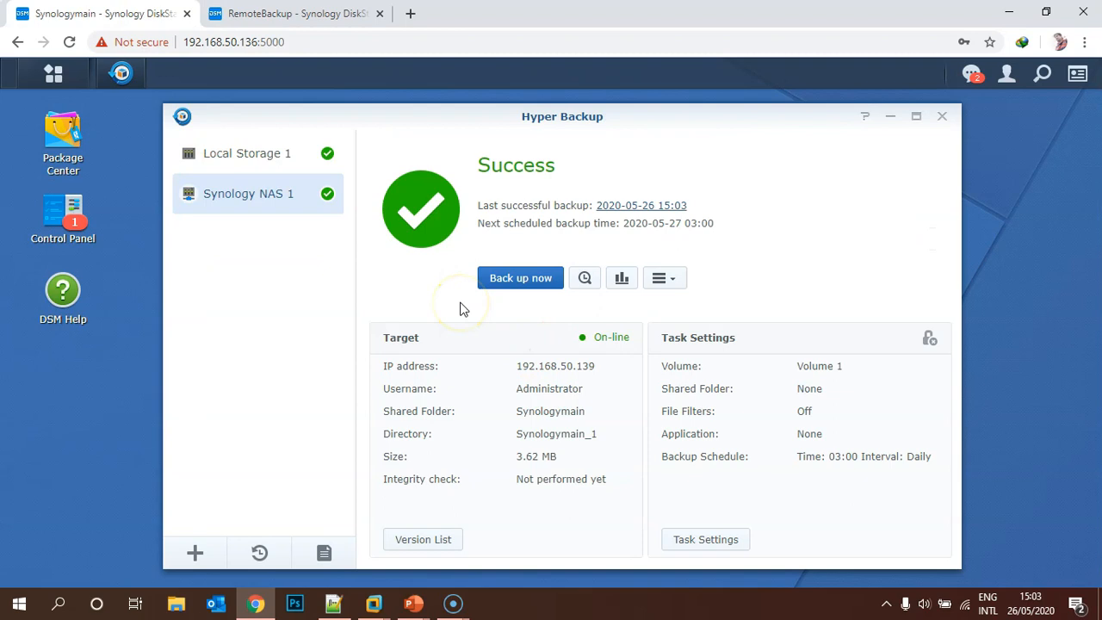
{"action": "left_click", "coordinate": [586, 278]}
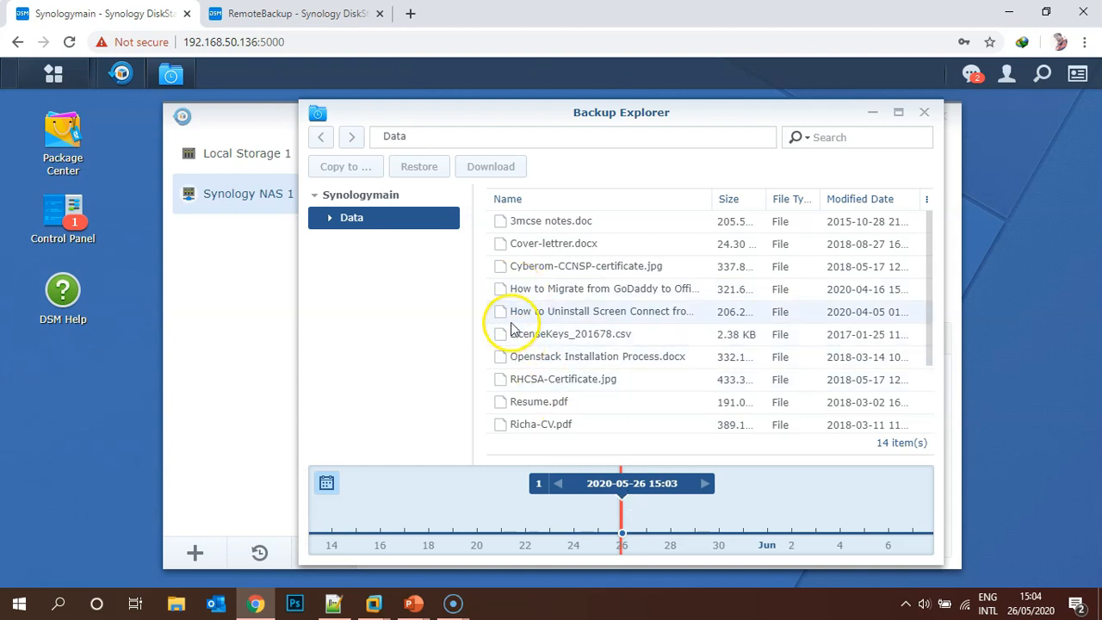
{"action": "left_click", "coordinate": [923, 112]}
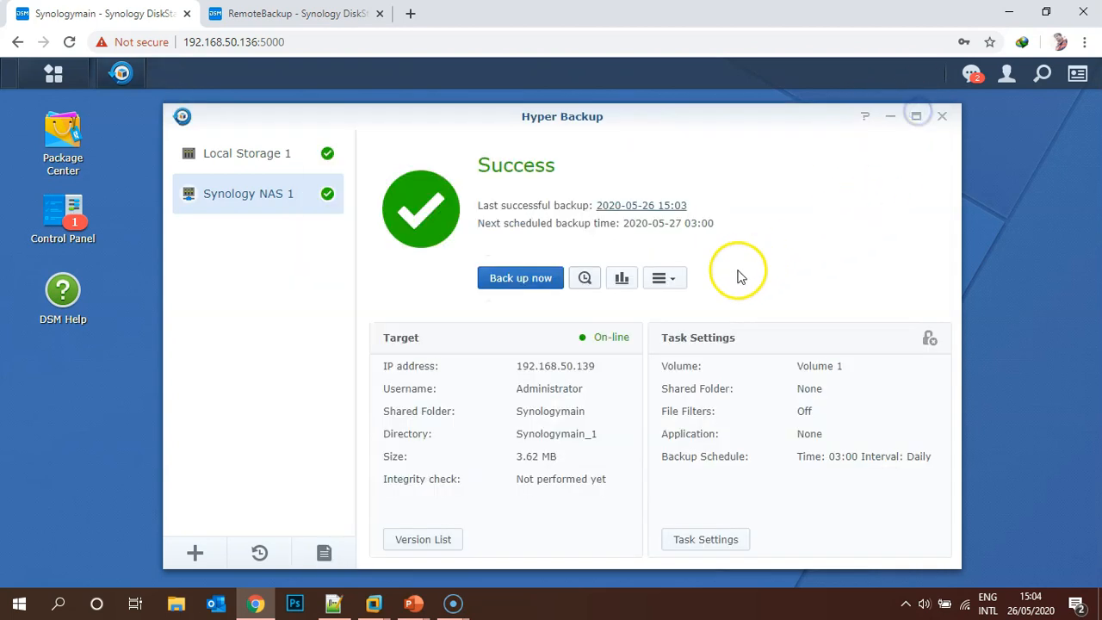
Step: Try enabling the backup statistics alerts for storage usage above 5 GB and data growth between versions above 500 MB
{"action": "left_click", "coordinate": [622, 280]}
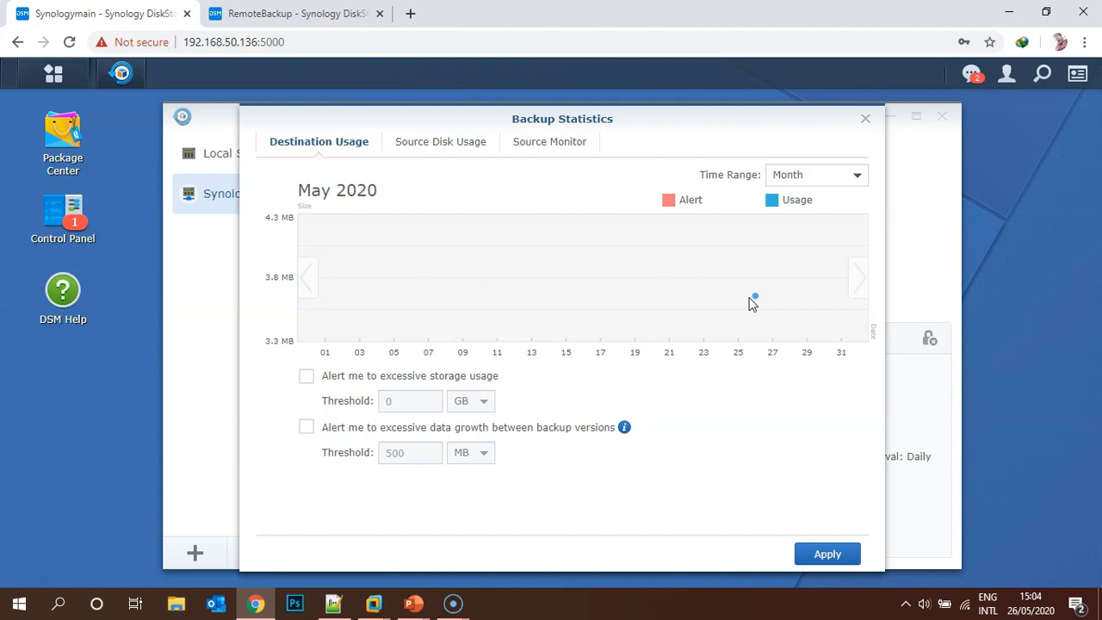
{"action": "left_click", "coordinate": [307, 377]}
{"action": "left_click", "coordinate": [374, 402]}
{"action": "type", "text": "5"}
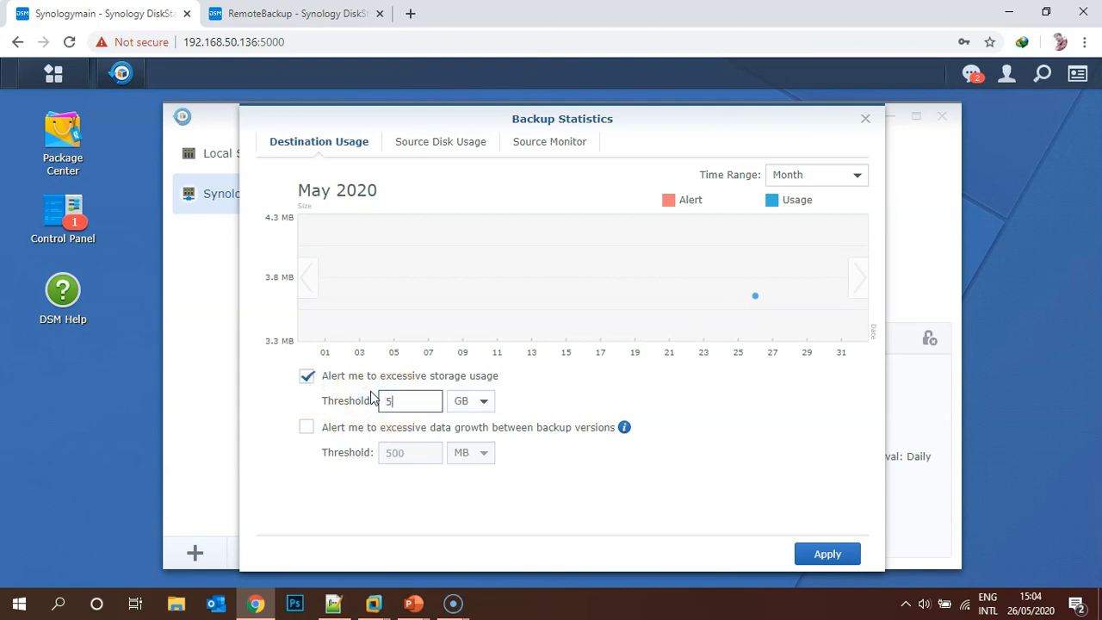
{"action": "left_click", "coordinate": [308, 428]}
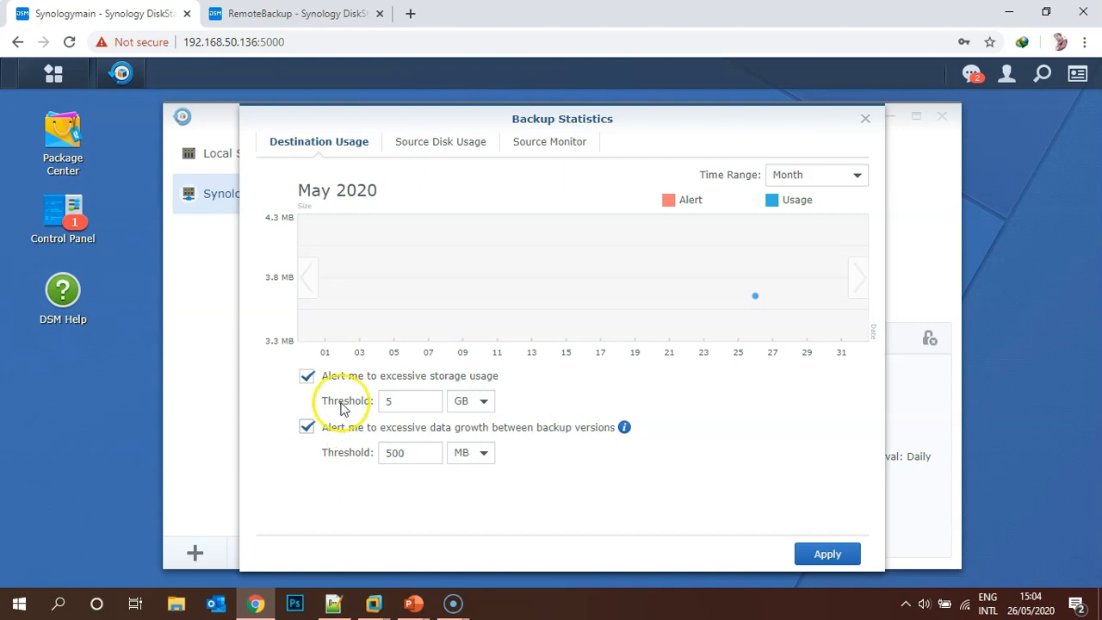
Step: Review the Source Disk Usage and Source Monitor statistics and close the backup statistics without applying changes
{"action": "left_click", "coordinate": [440, 146]}
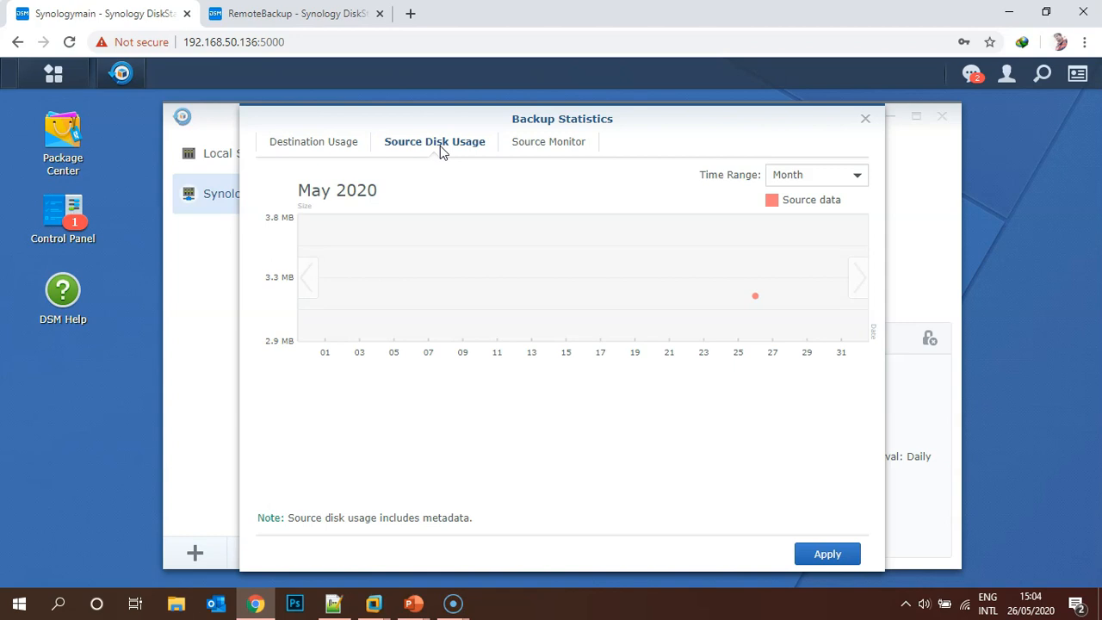
{"action": "left_click", "coordinate": [584, 147]}
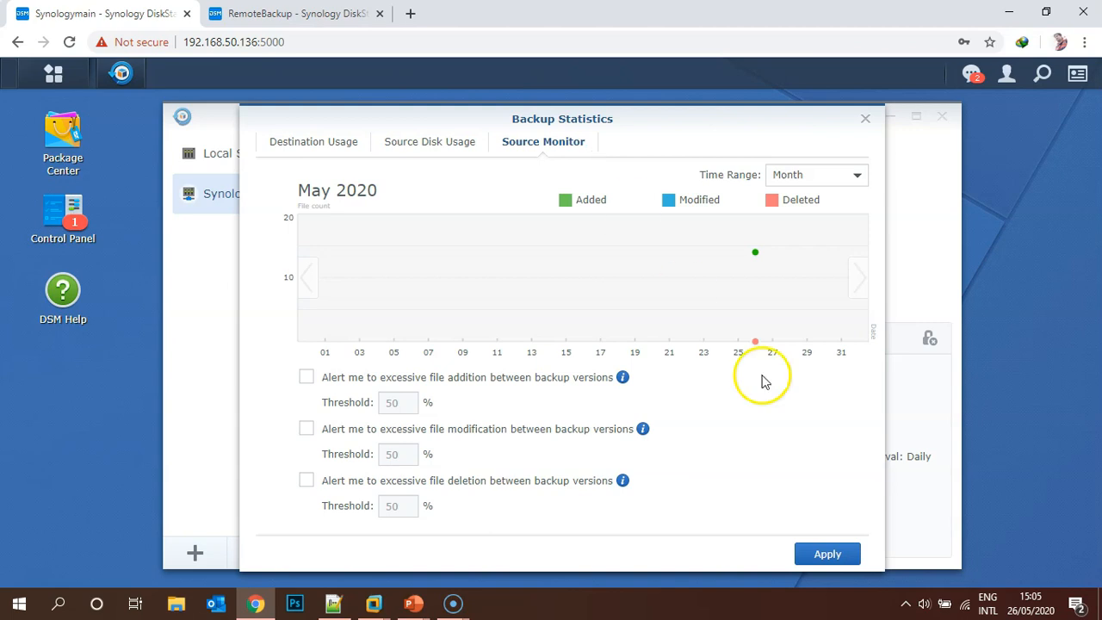
{"action": "left_click", "coordinate": [313, 143]}
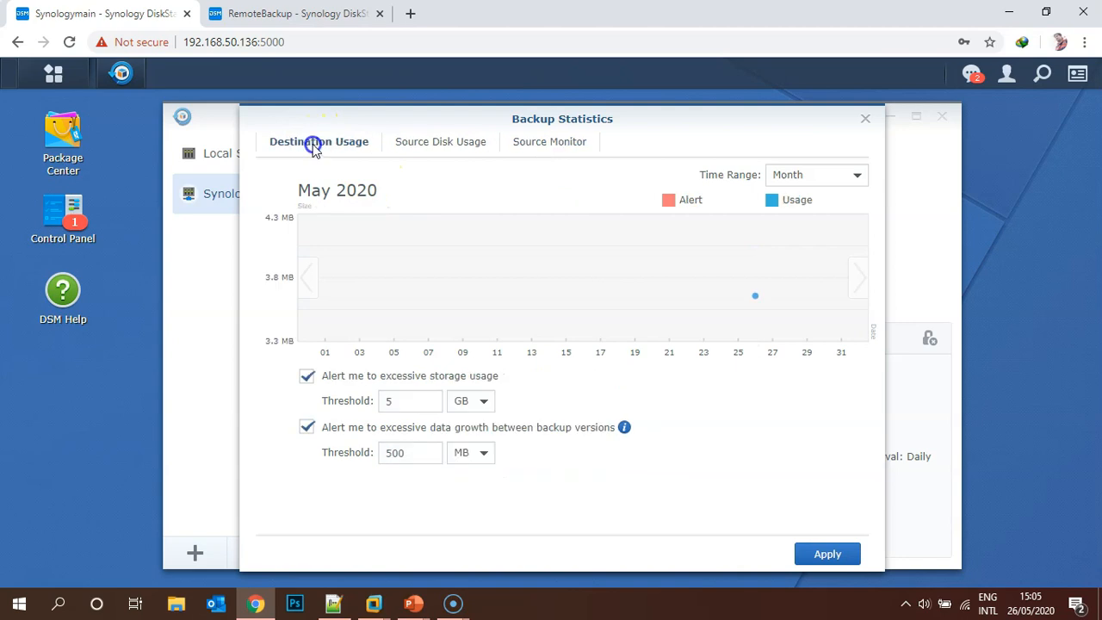
{"action": "left_click", "coordinate": [865, 118]}
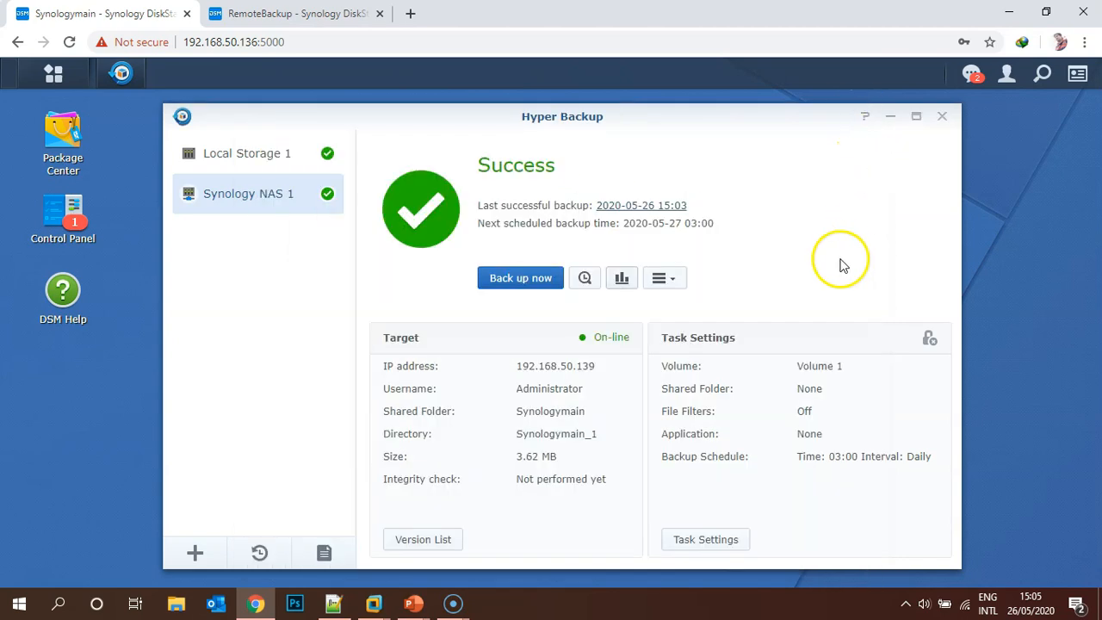
Step: Review the version list of the Synology NAS 1 task and its folder, application and general task settings
{"action": "left_click", "coordinate": [442, 543]}
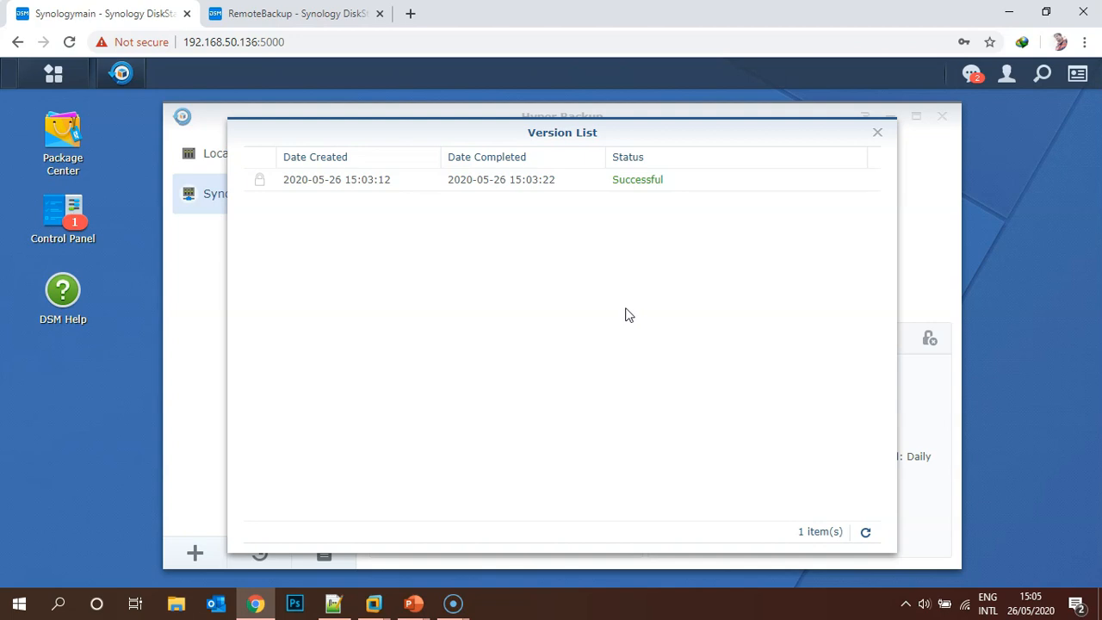
{"action": "left_click", "coordinate": [877, 133]}
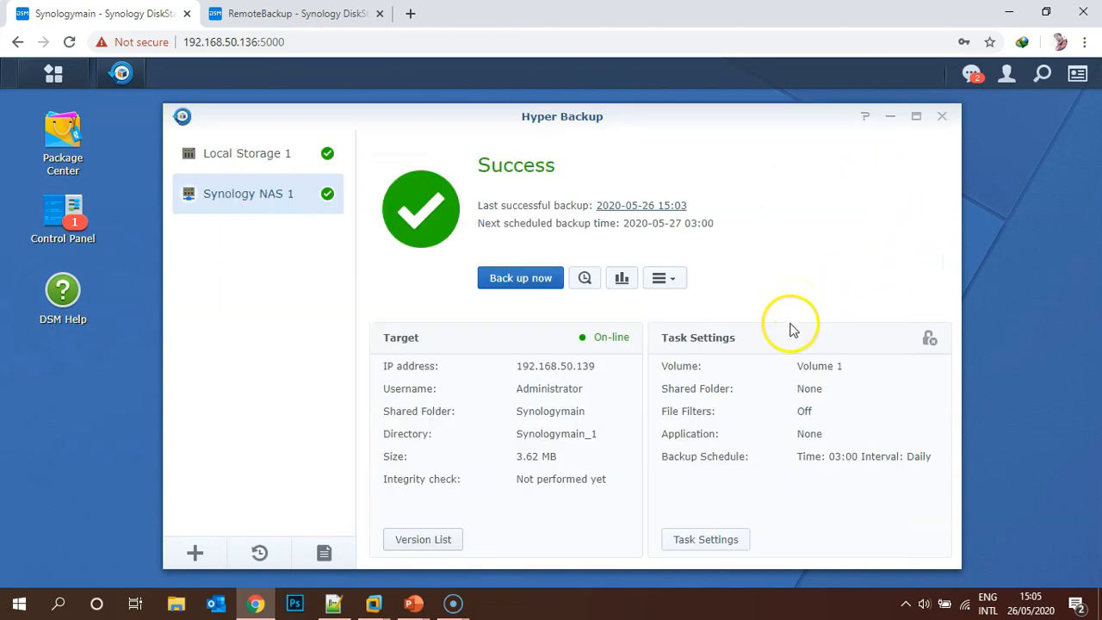
{"action": "left_click", "coordinate": [715, 540]}
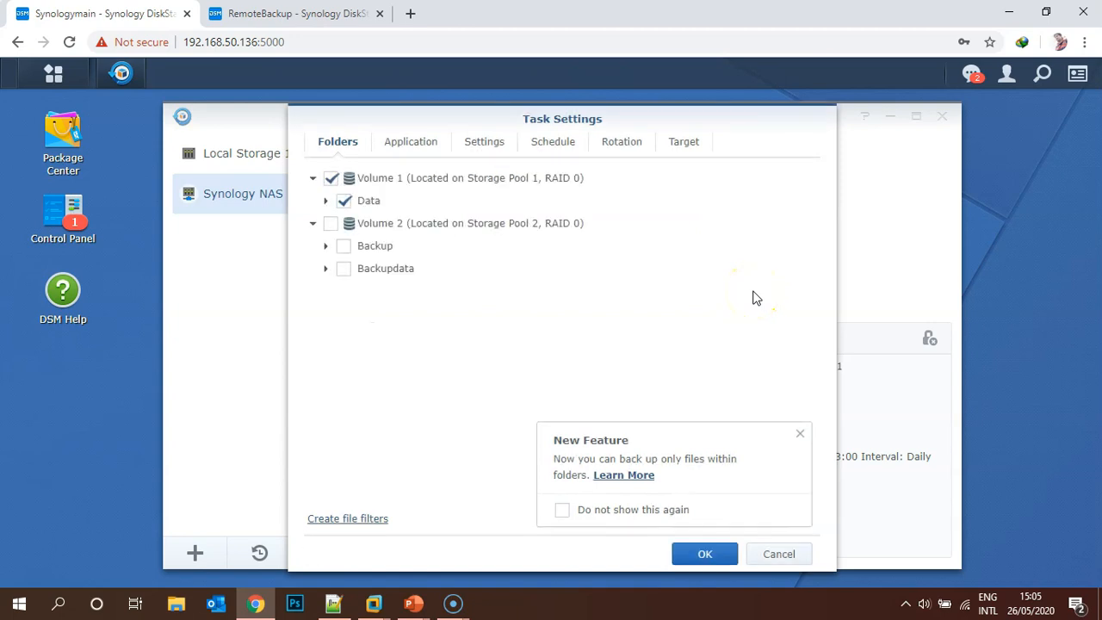
{"action": "left_click", "coordinate": [408, 144]}
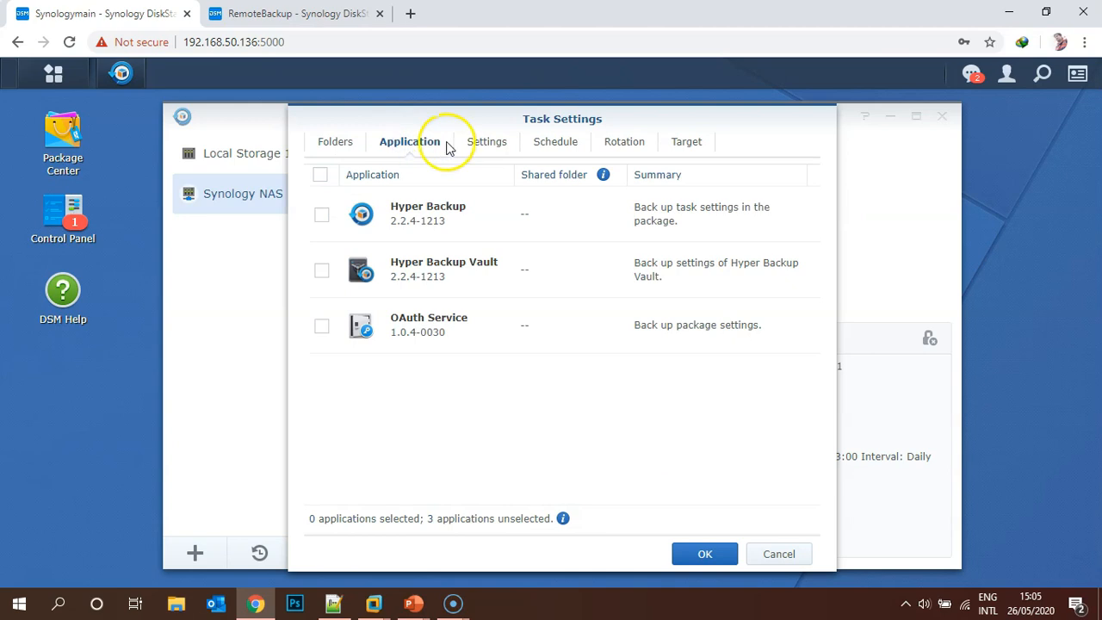
{"action": "left_click", "coordinate": [500, 144]}
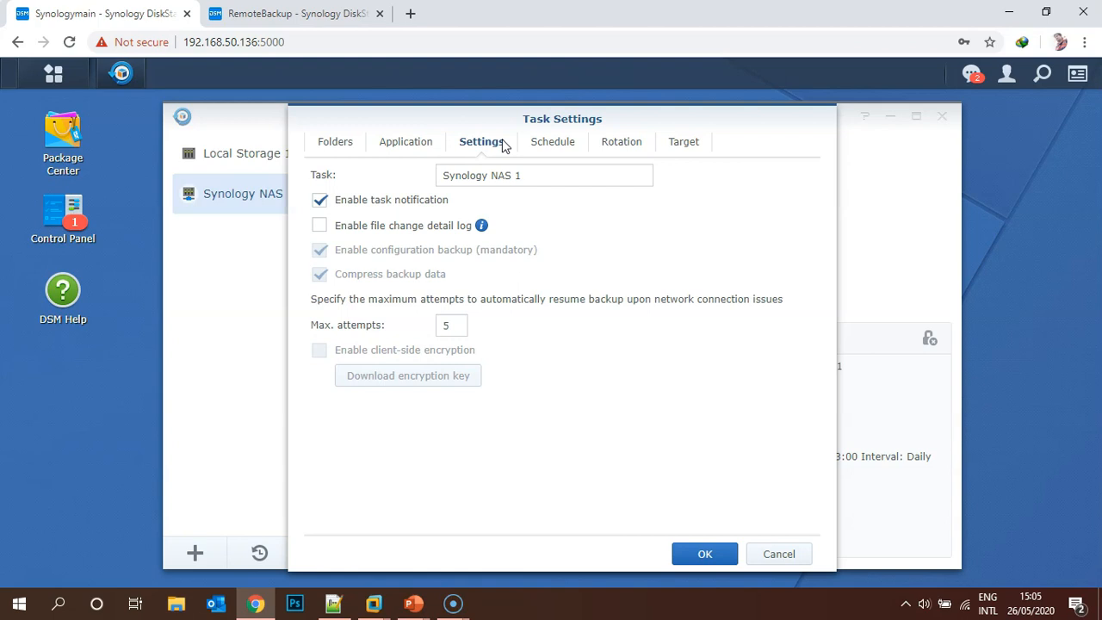
Step: Try switching the backup schedule to run on a specific date, review the schedule options, and discard the task settings changes
{"action": "left_click", "coordinate": [552, 143]}
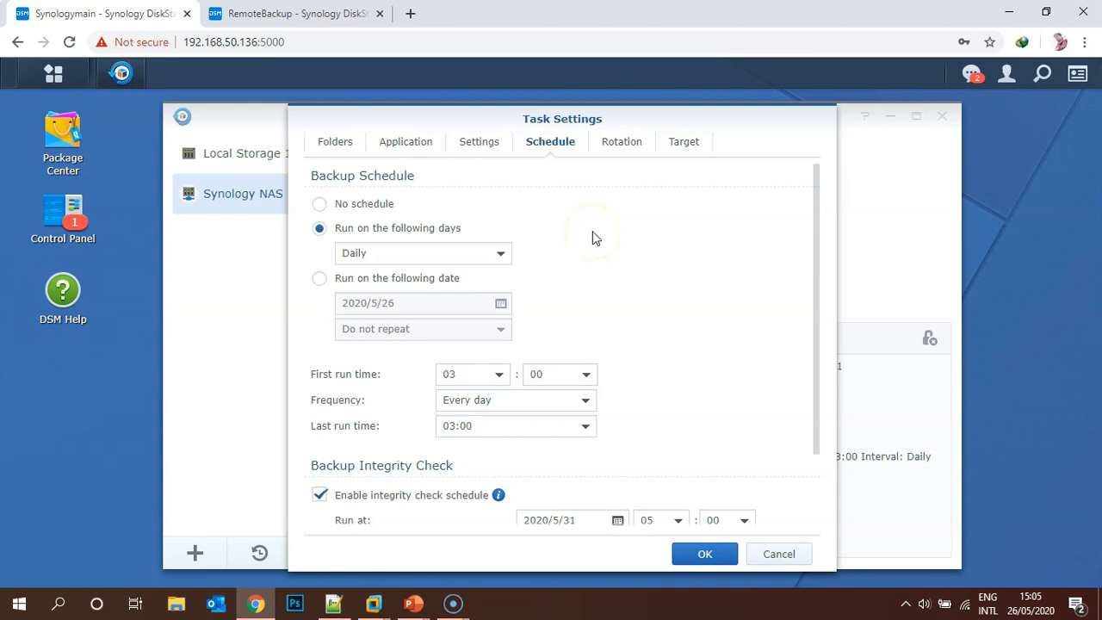
{"action": "left_click", "coordinate": [379, 280]}
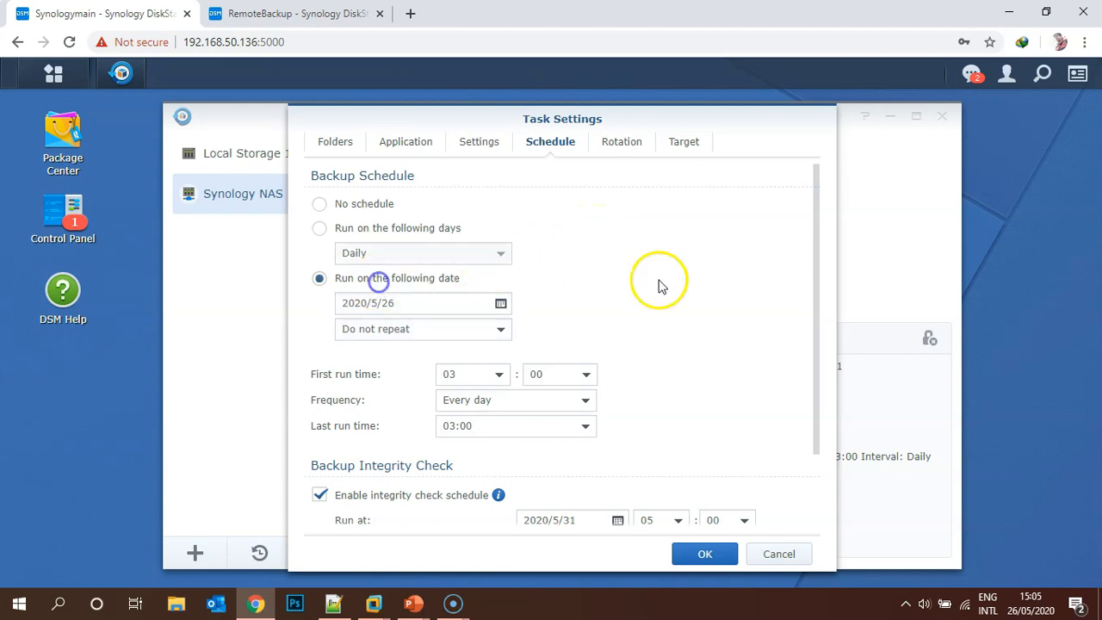
{"action": "scroll", "coordinate": [676, 280], "scroll_direction": "down", "scroll_amount": 2}
{"action": "scroll", "coordinate": [682, 281], "scroll_direction": "up", "scroll_amount": 2}
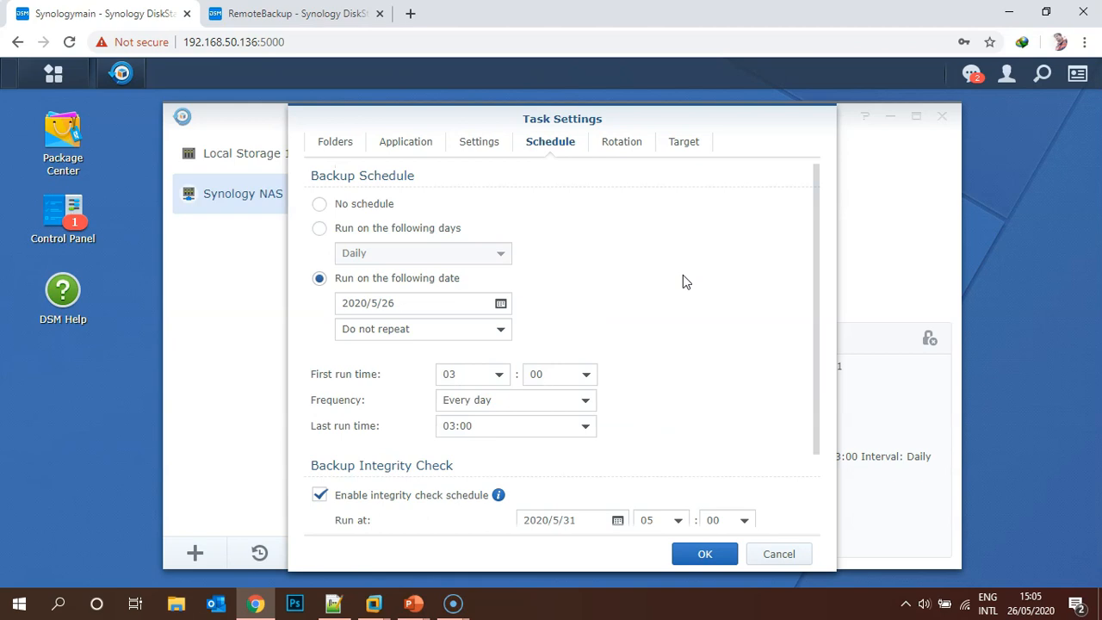
{"action": "left_click", "coordinate": [780, 554]}
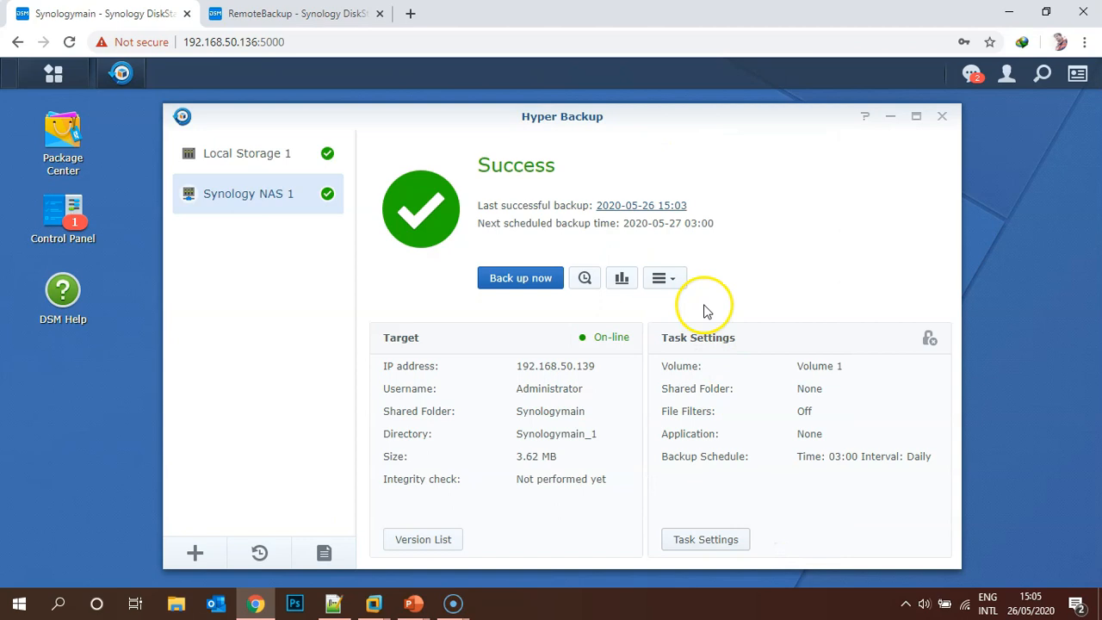